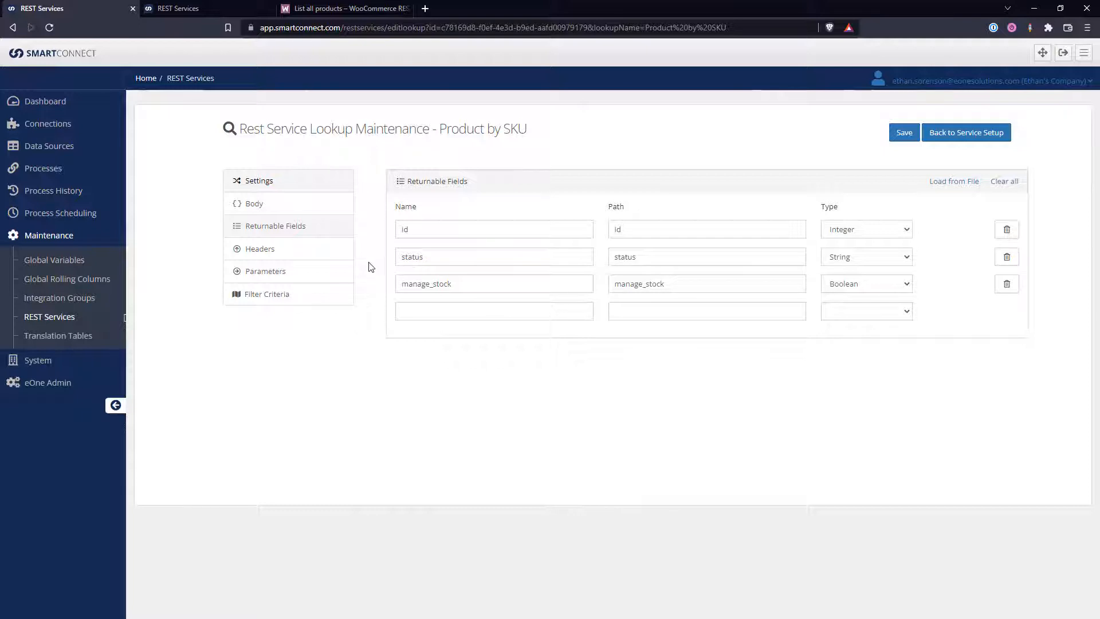
Review the Product by SKU lookup's parameters and check the sku parameter in the WooCommerce list-all-products documentation
{"action": "left_click", "coordinate": [307, 278]}
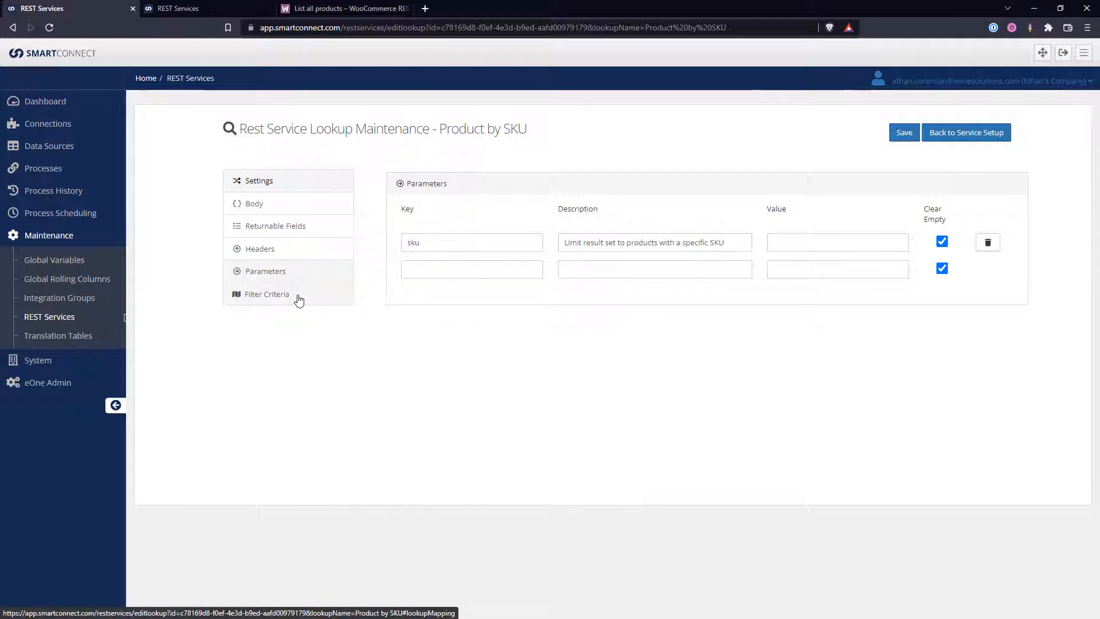
{"action": "left_click", "coordinate": [346, 9]}
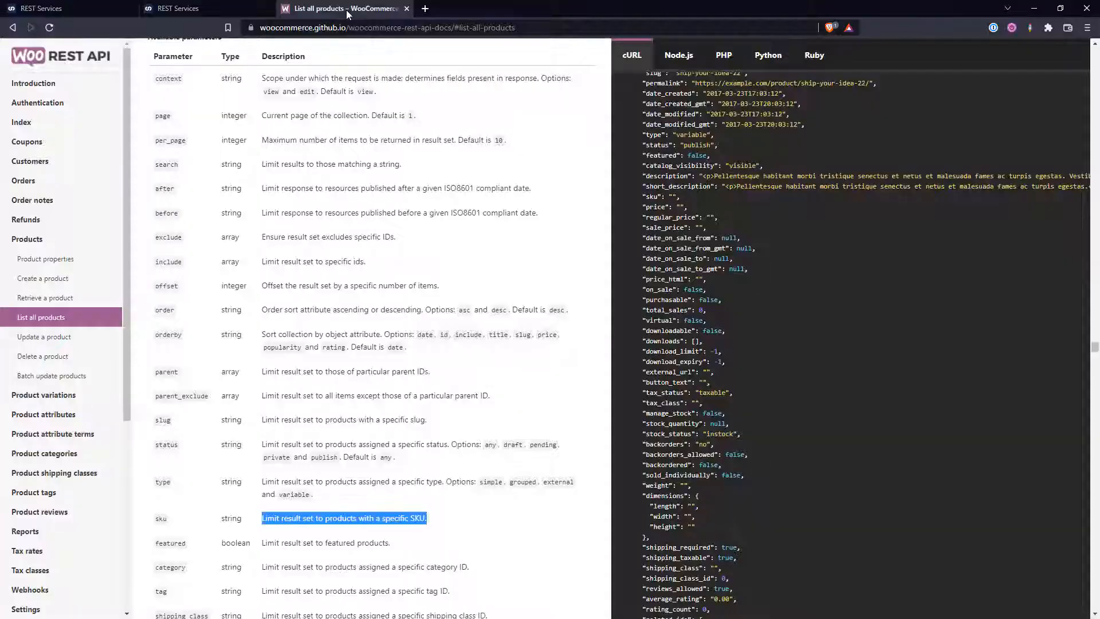
{"action": "scroll", "coordinate": [389, 185], "scroll_direction": "up", "scroll_amount": 1}
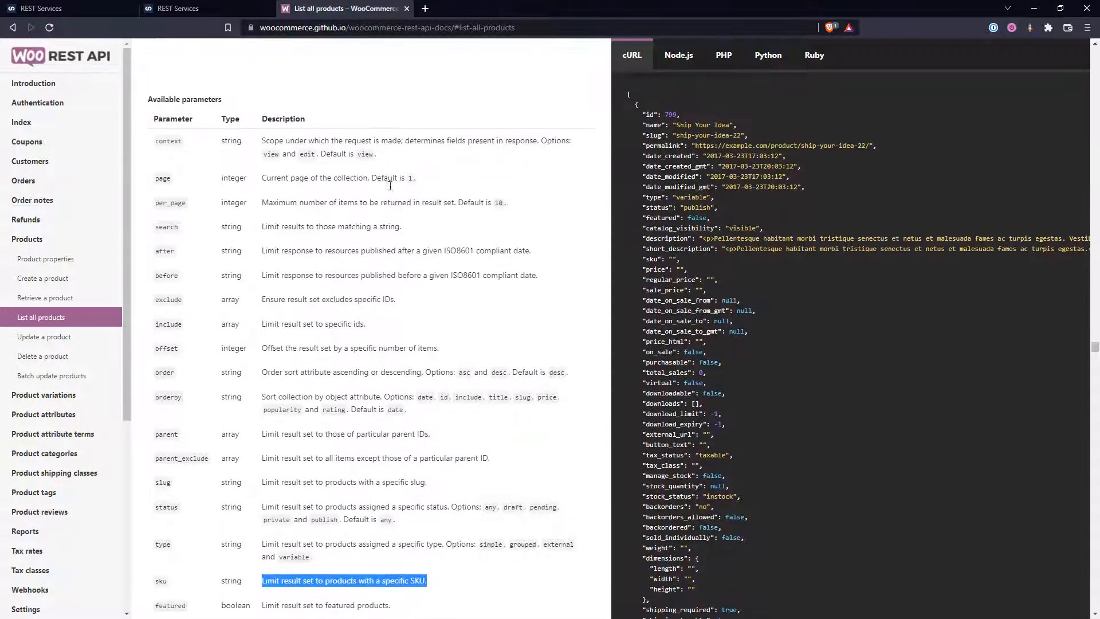
{"action": "scroll", "coordinate": [390, 185], "scroll_direction": "up", "scroll_amount": 1}
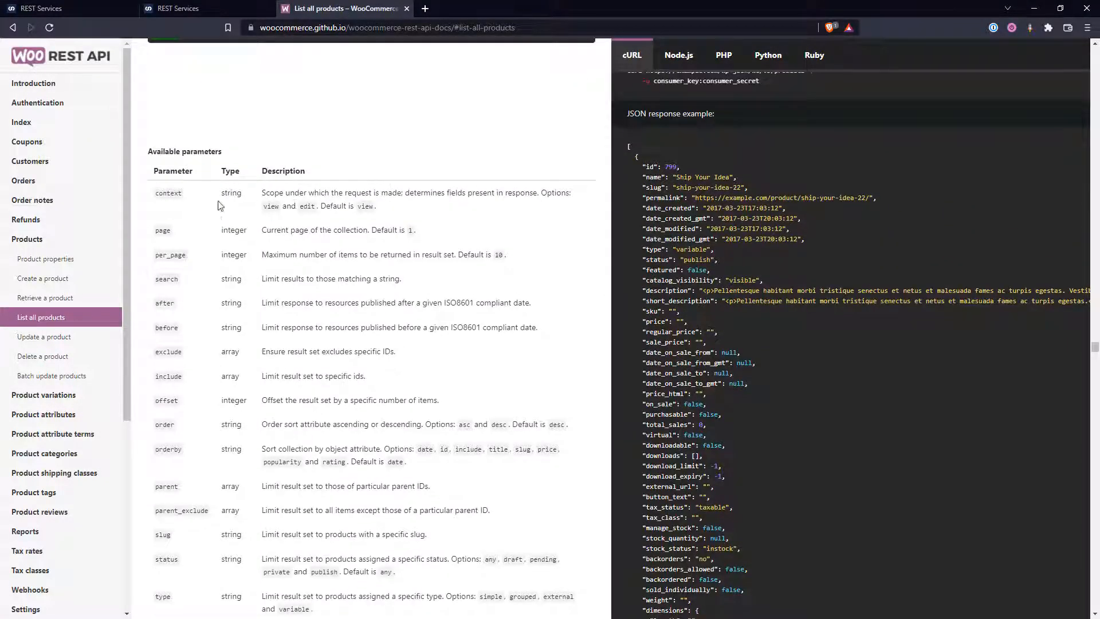
{"action": "scroll", "coordinate": [220, 209], "scroll_direction": "down", "scroll_amount": 2}
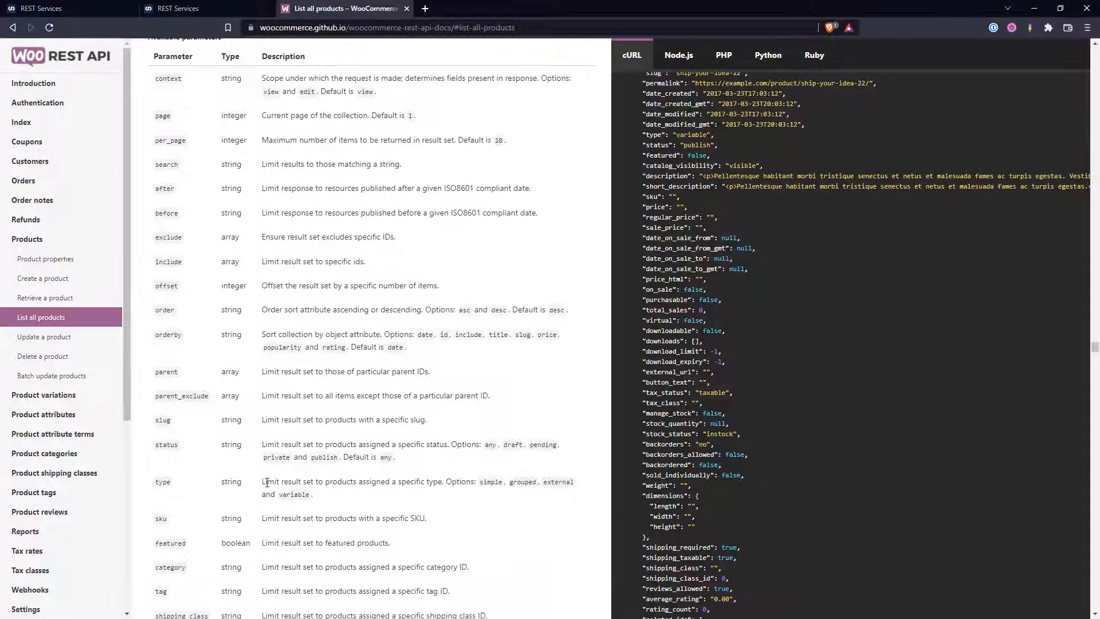
{"action": "left_click_drag", "start_coordinate": [427, 519], "coordinate": [152, 518]}
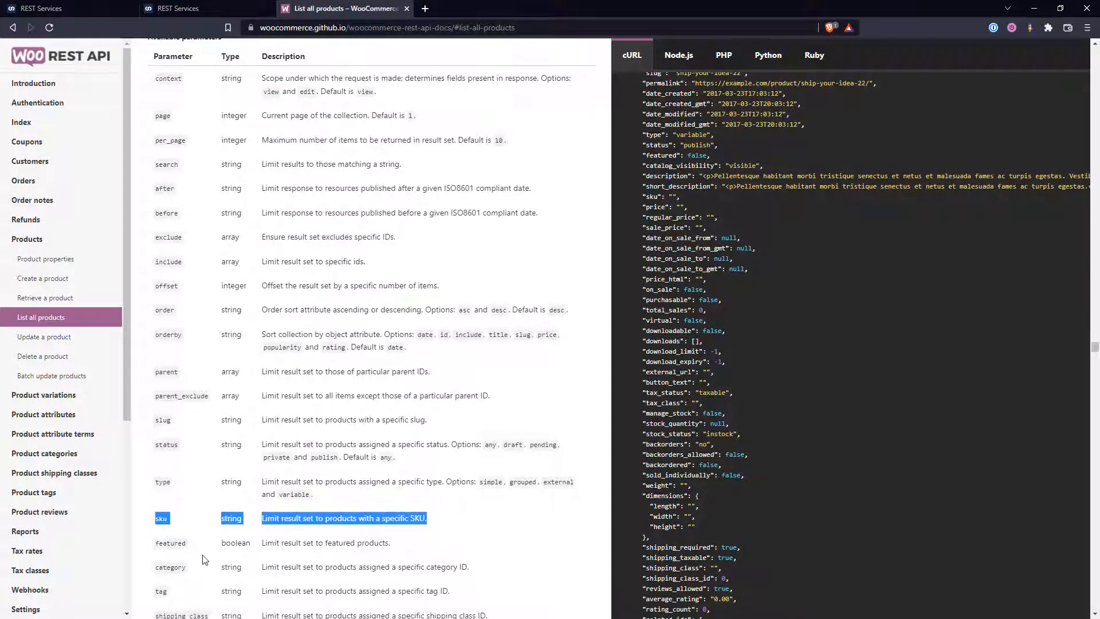
{"action": "left_click", "coordinate": [106, 6]}
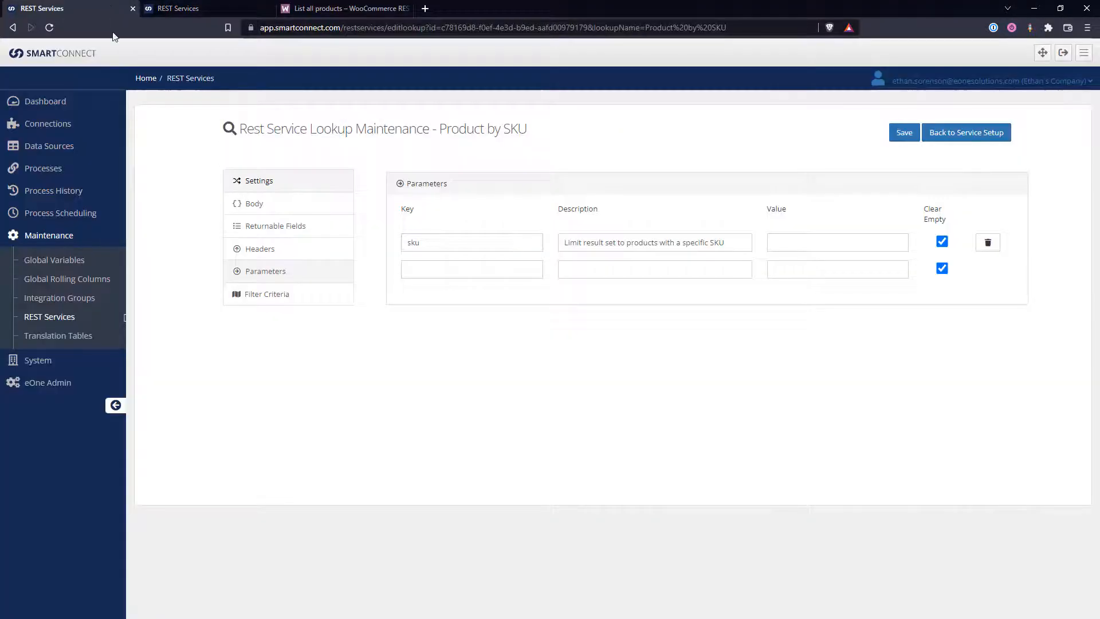
Review the Product by SKU lookup's filter criteria, switching the sku parameter's display in filter off and on again
{"action": "left_click", "coordinate": [293, 294]}
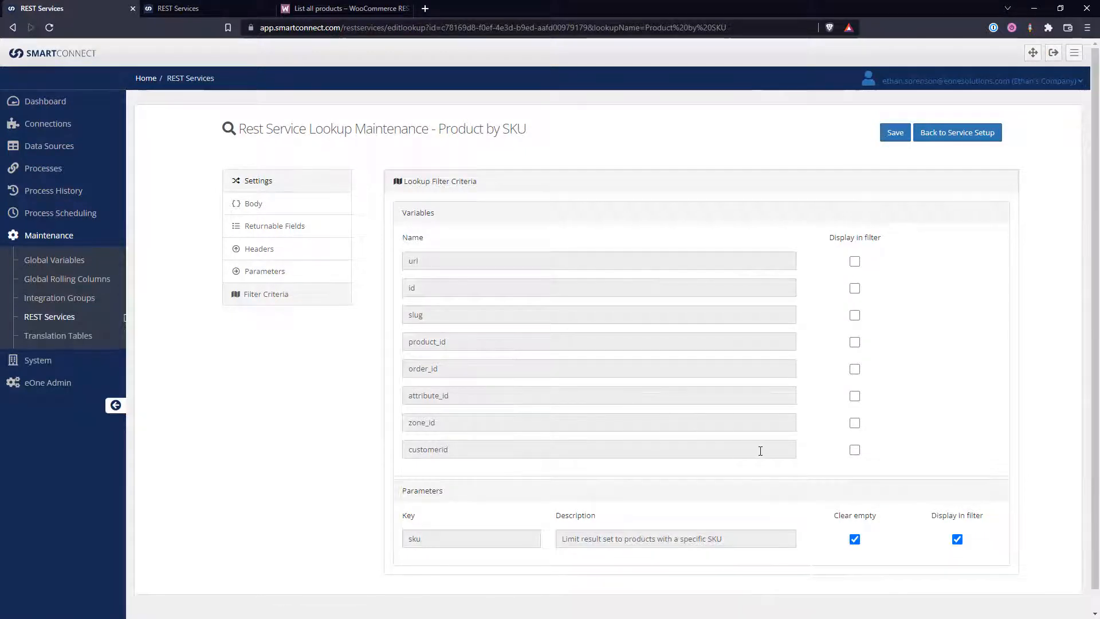
{"action": "left_click", "coordinate": [957, 540]}
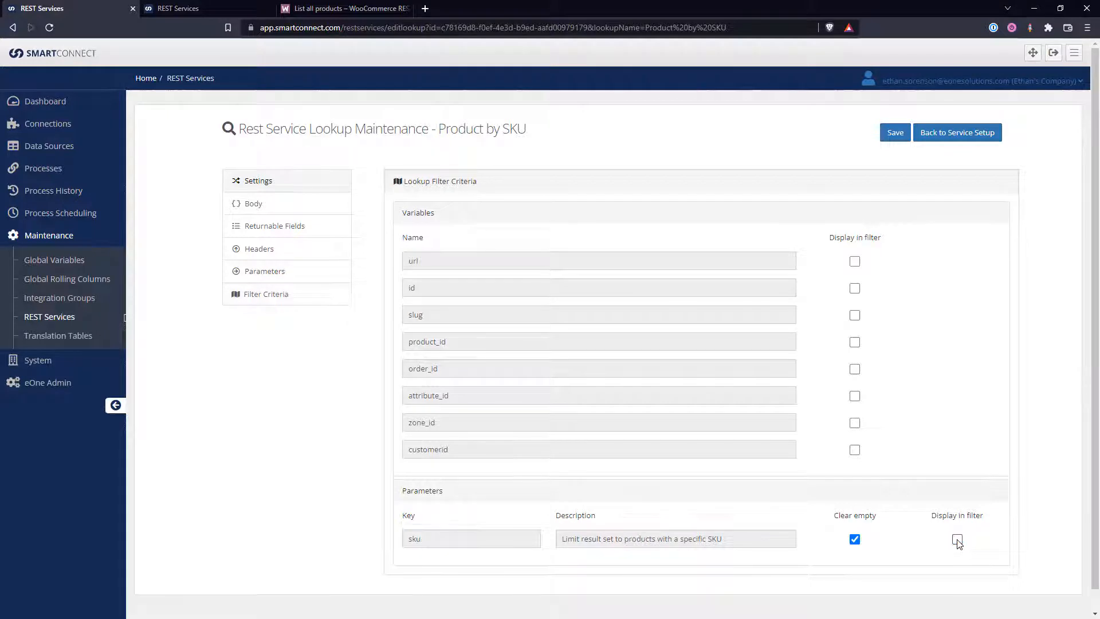
{"action": "left_click", "coordinate": [957, 540]}
Examine the Product Id by Sku lookup's parameters, JSON request body with the sku filter value, returnable fields and filter criteria
{"action": "left_click", "coordinate": [200, 8]}
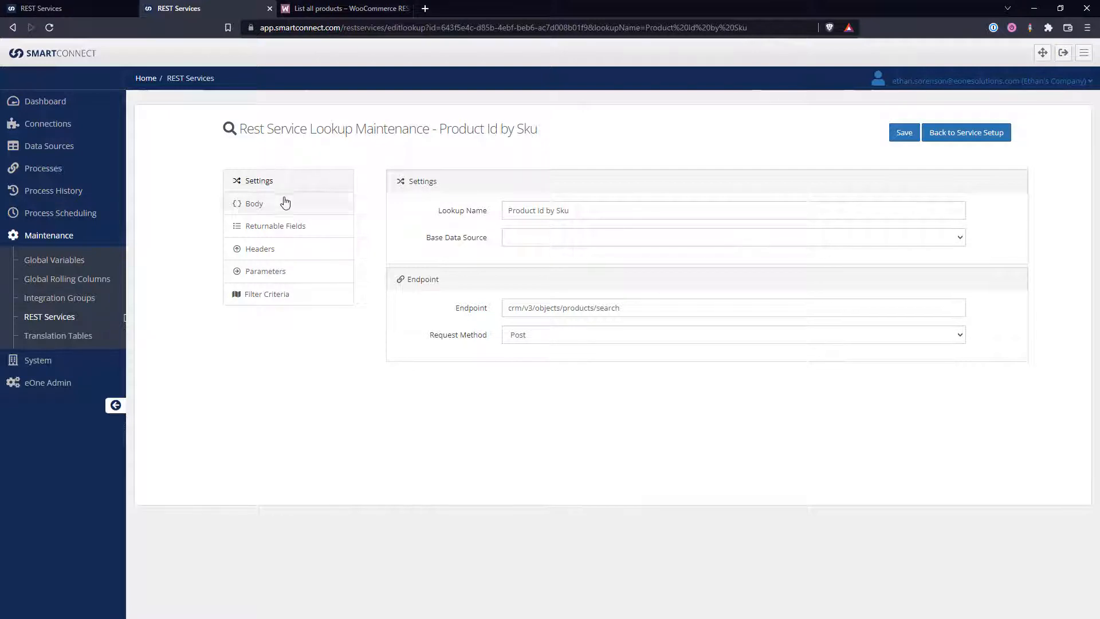
{"action": "left_click", "coordinate": [283, 274]}
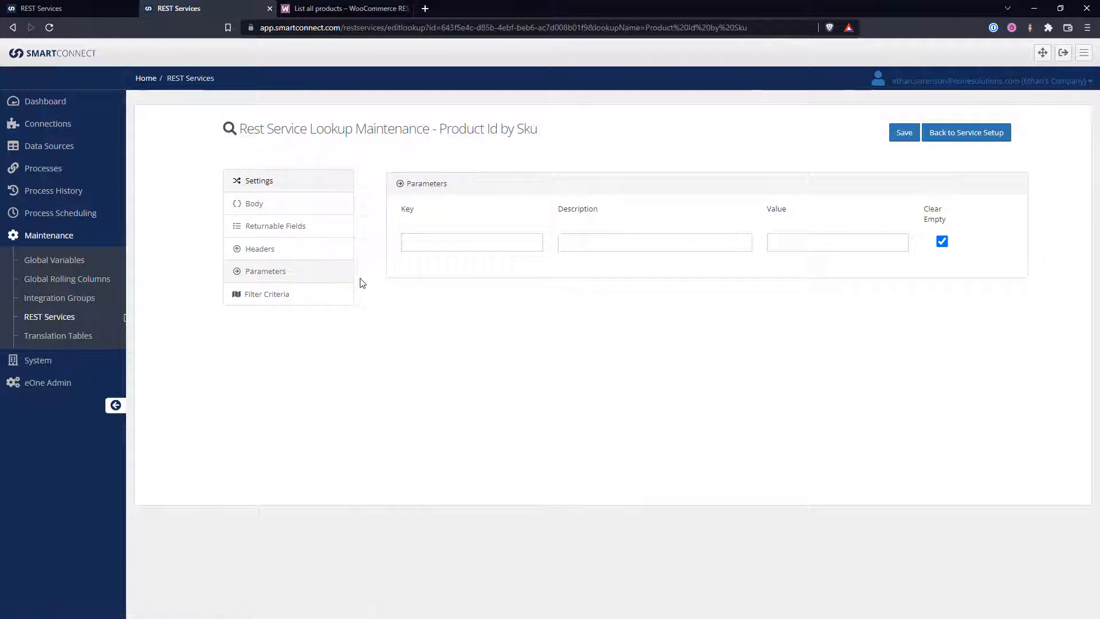
{"action": "left_click", "coordinate": [273, 207]}
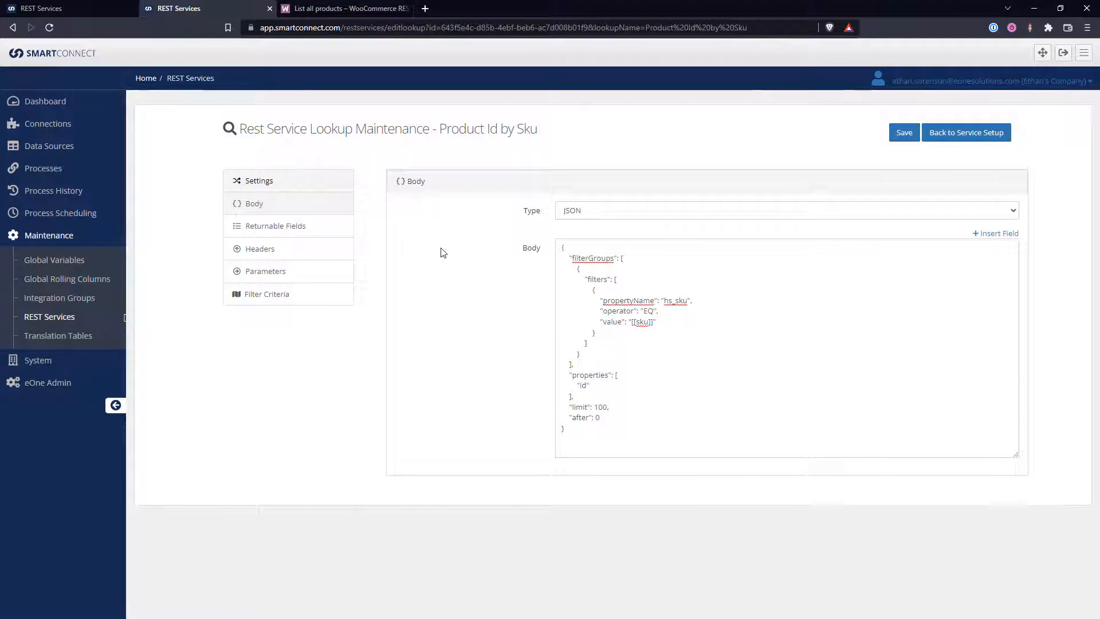
{"action": "left_click_drag", "start_coordinate": [655, 321], "coordinate": [599, 321]}
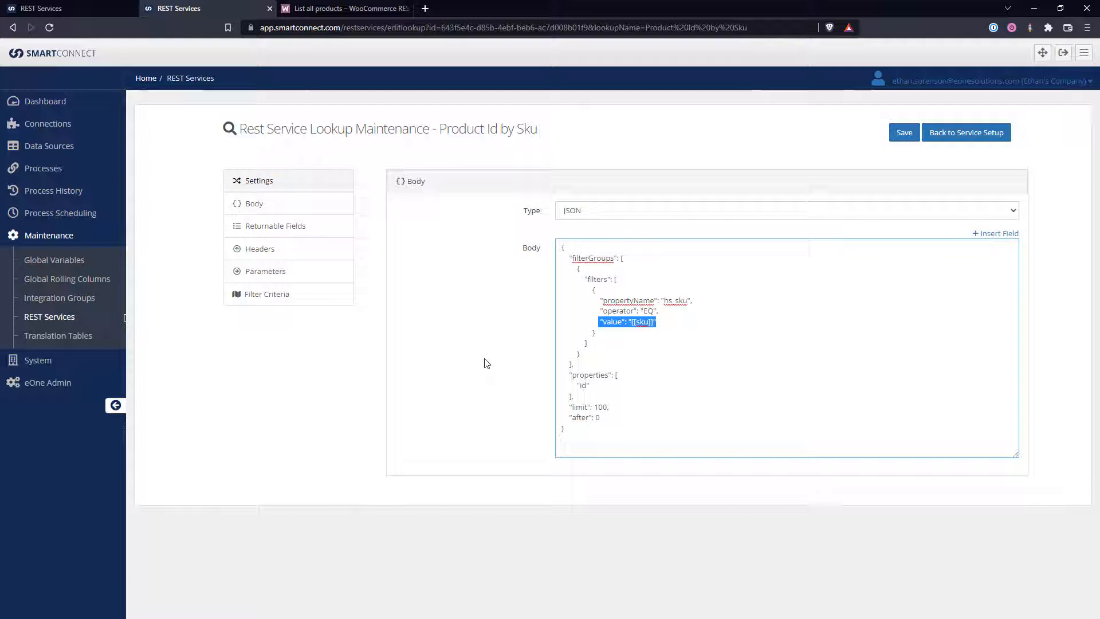
{"action": "left_click", "coordinate": [304, 228]}
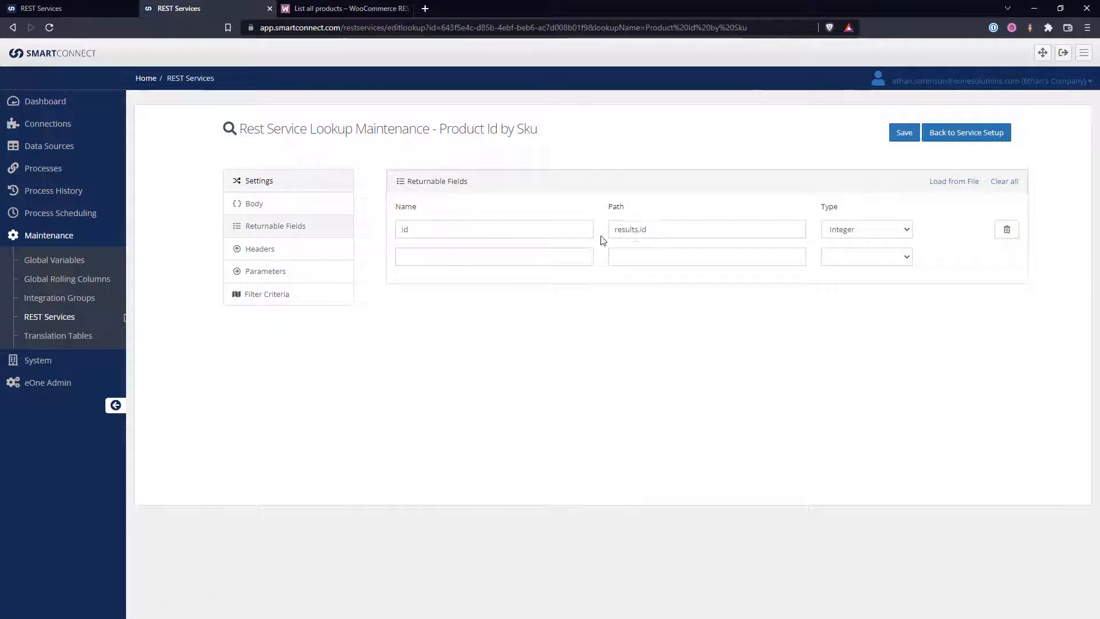
{"action": "left_click", "coordinate": [312, 295]}
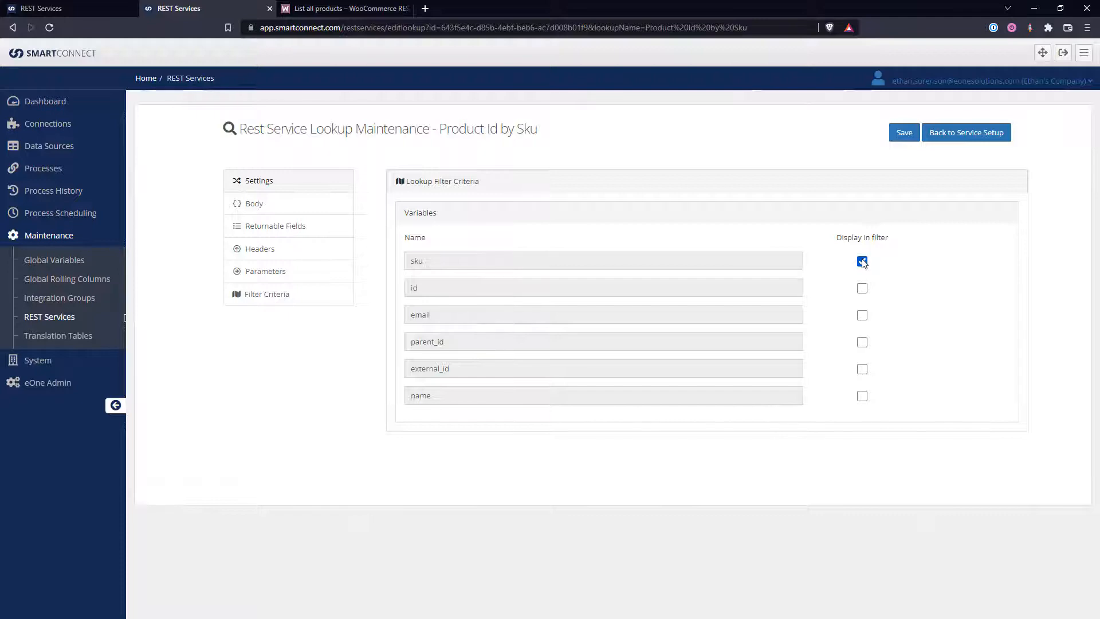
Open the LKUP_ITEM REST lookup among the additional columns of the BULK BC ITEMS TO WOO integration
{"action": "left_click", "coordinate": [80, 6]}
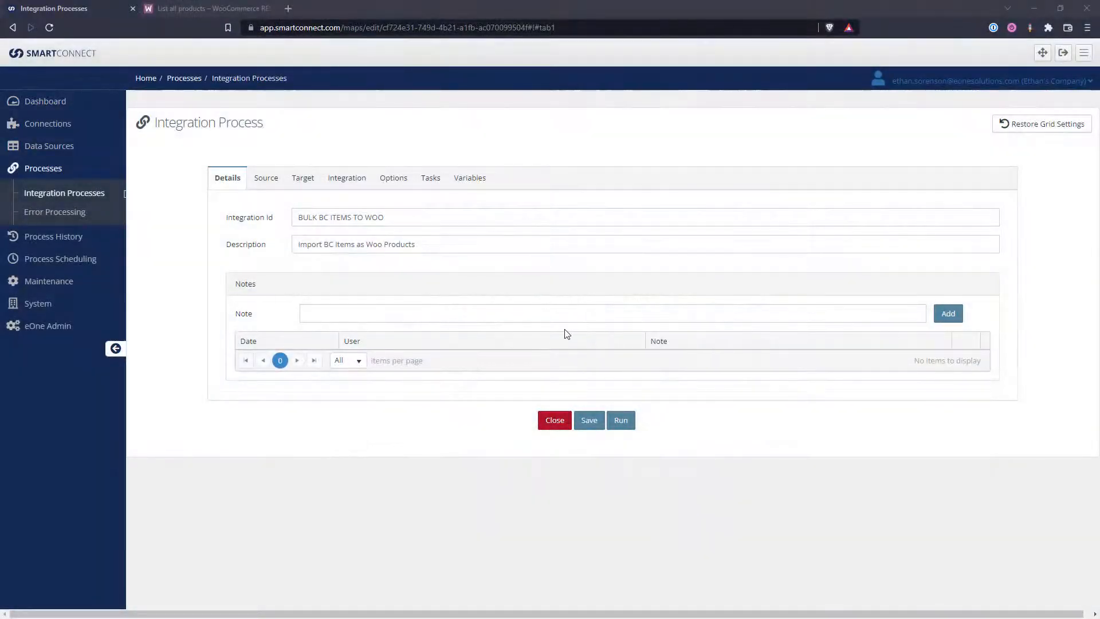
{"action": "left_click", "coordinate": [345, 181]}
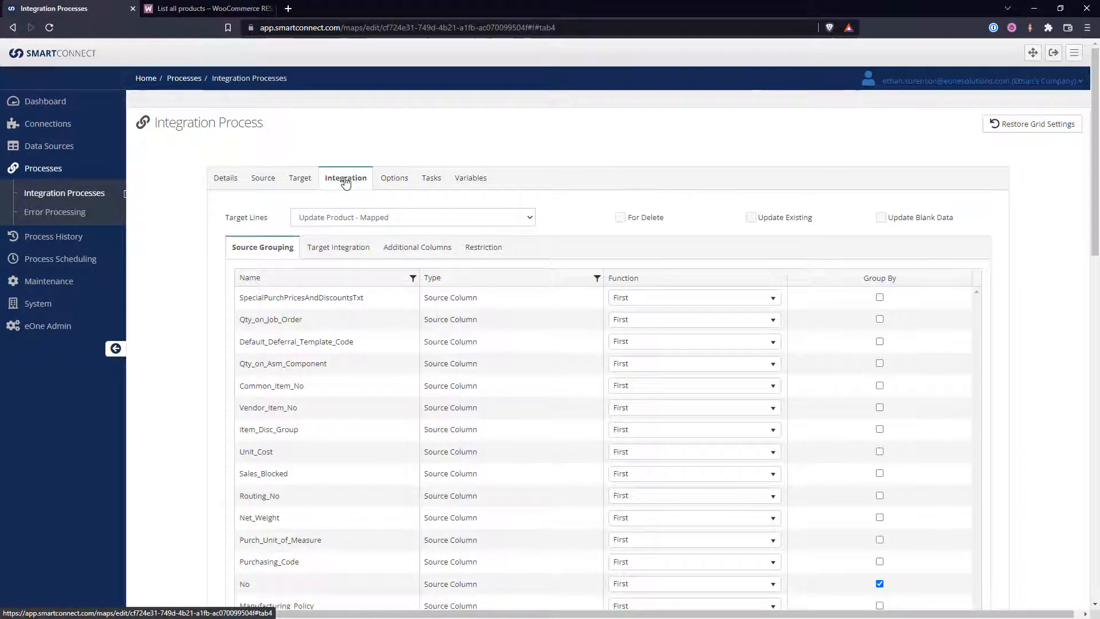
{"action": "left_click", "coordinate": [391, 250]}
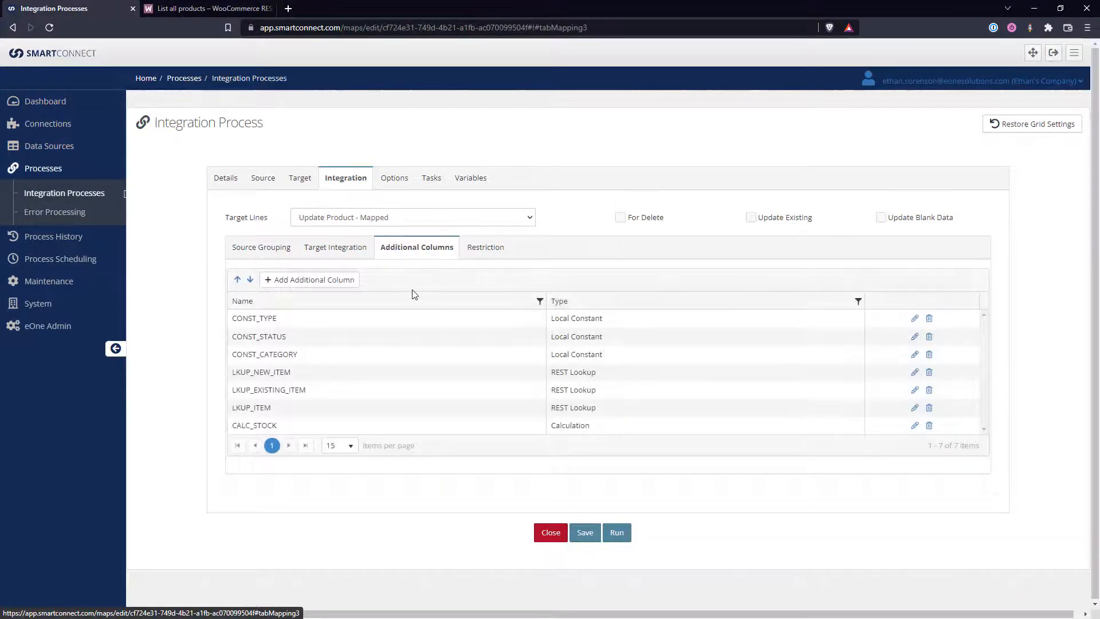
{"action": "left_click", "coordinate": [914, 409]}
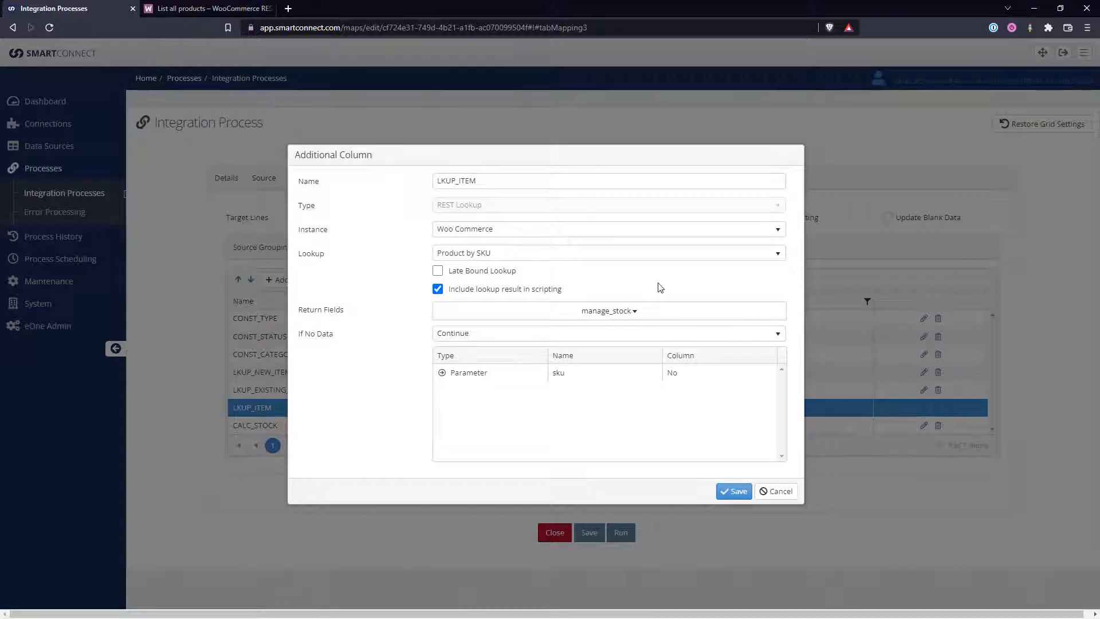
Examine the instance and lookup choices for LKUP_ITEM and the source column options for its sku parameter
{"action": "left_click", "coordinate": [694, 231]}
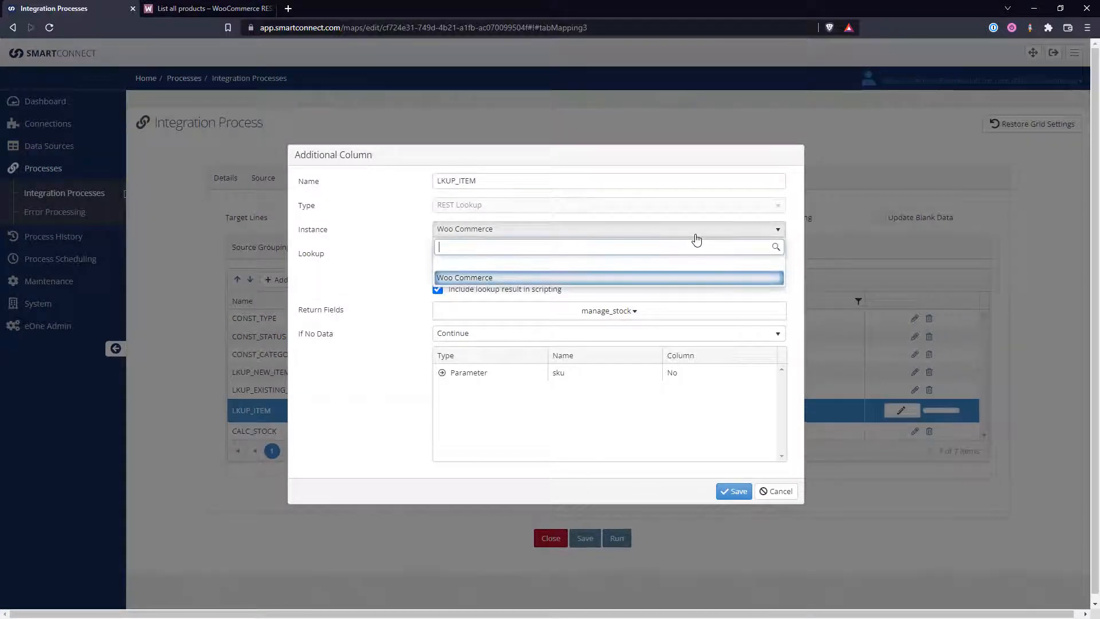
{"action": "left_click", "coordinate": [798, 245]}
{"action": "left_click", "coordinate": [781, 253]}
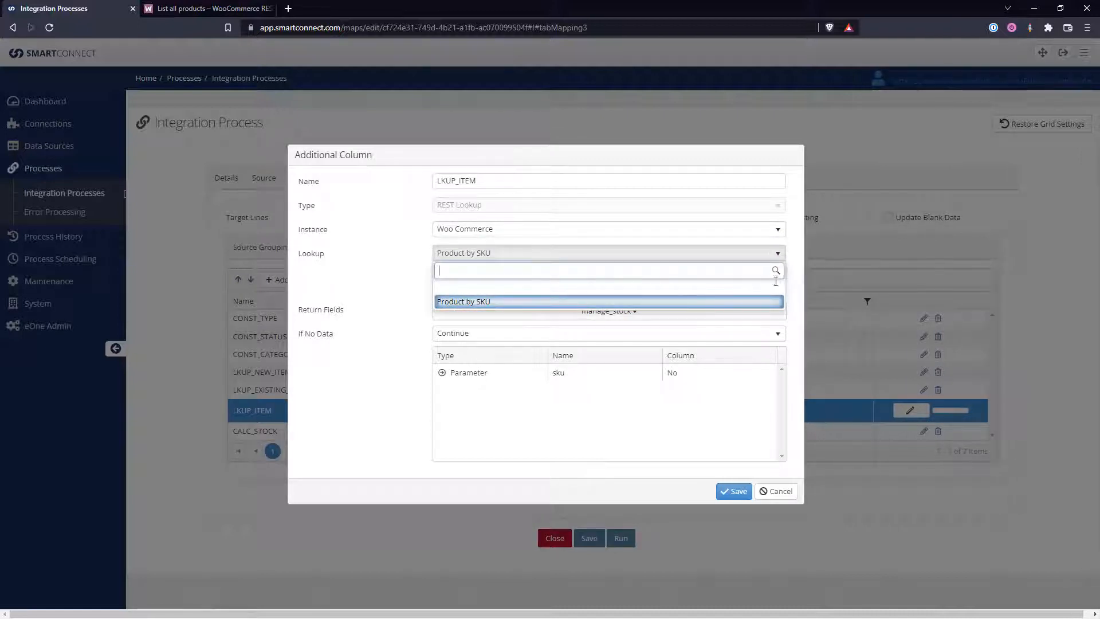
{"action": "left_click", "coordinate": [794, 308]}
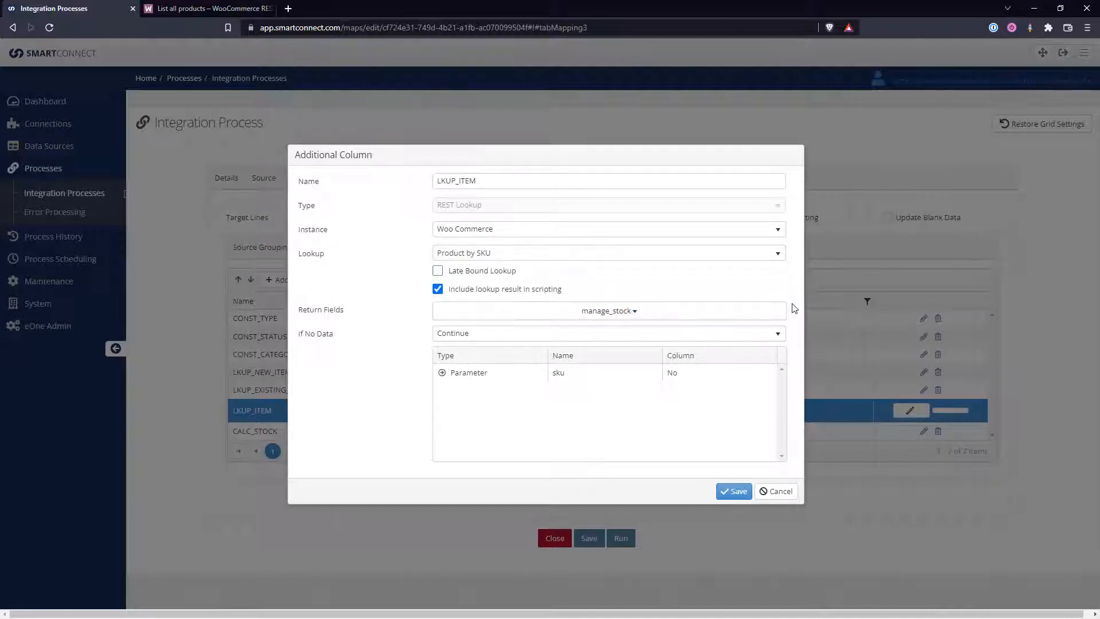
{"action": "left_click", "coordinate": [710, 372]}
{"action": "left_click", "coordinate": [712, 375]}
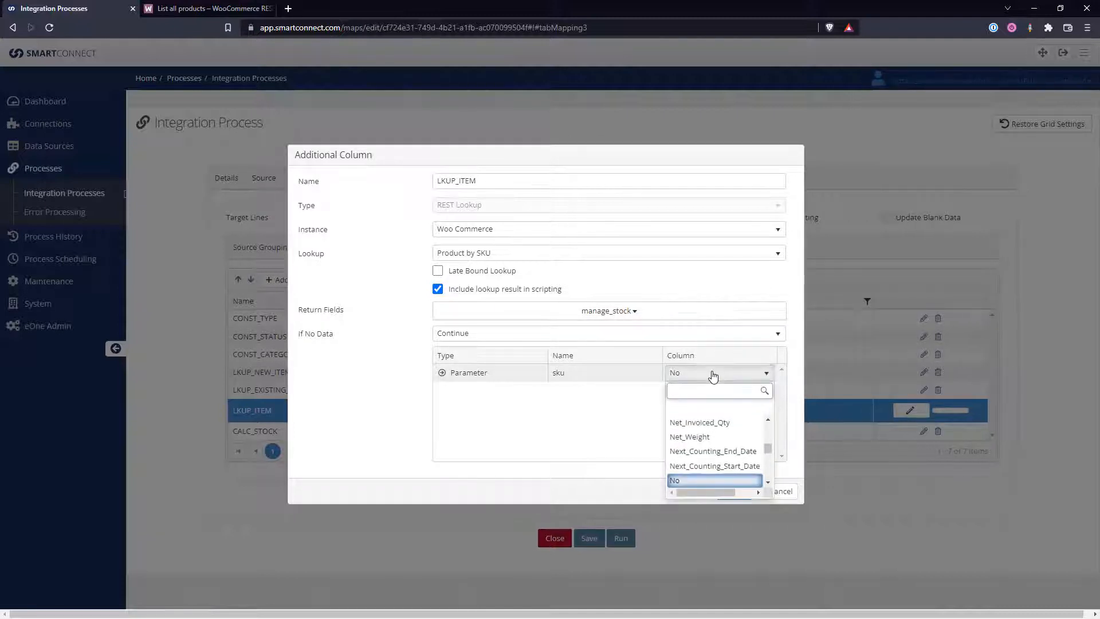
{"action": "left_click", "coordinate": [645, 401]}
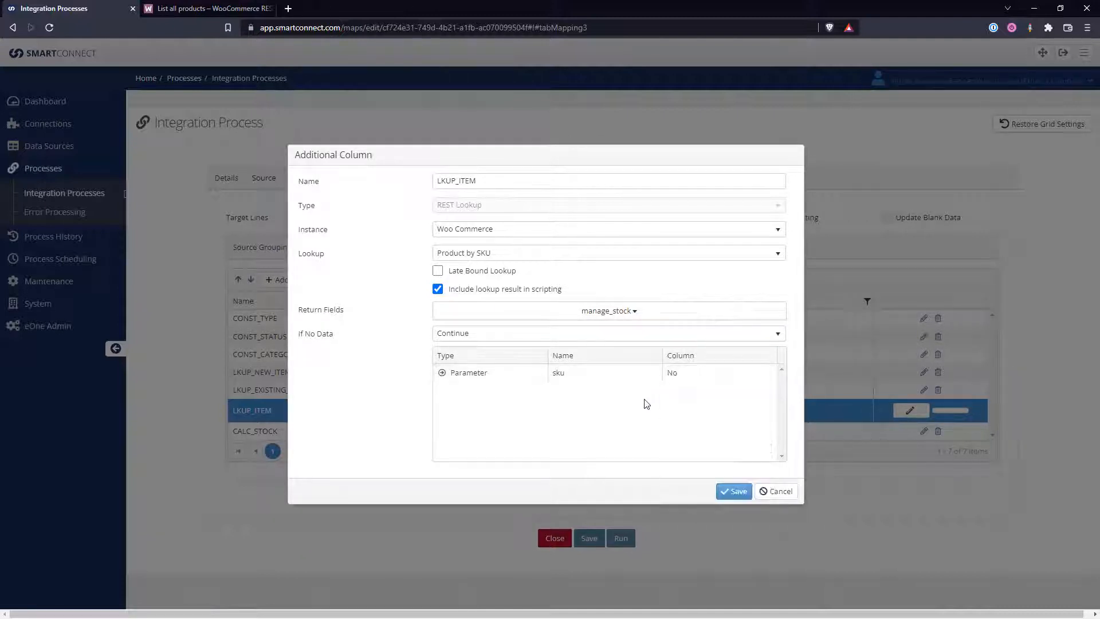
Review LKUP_ITEM's return fields and no-data options, keeping manage_stock and Continue, and save the column
{"action": "left_click", "coordinate": [633, 312]}
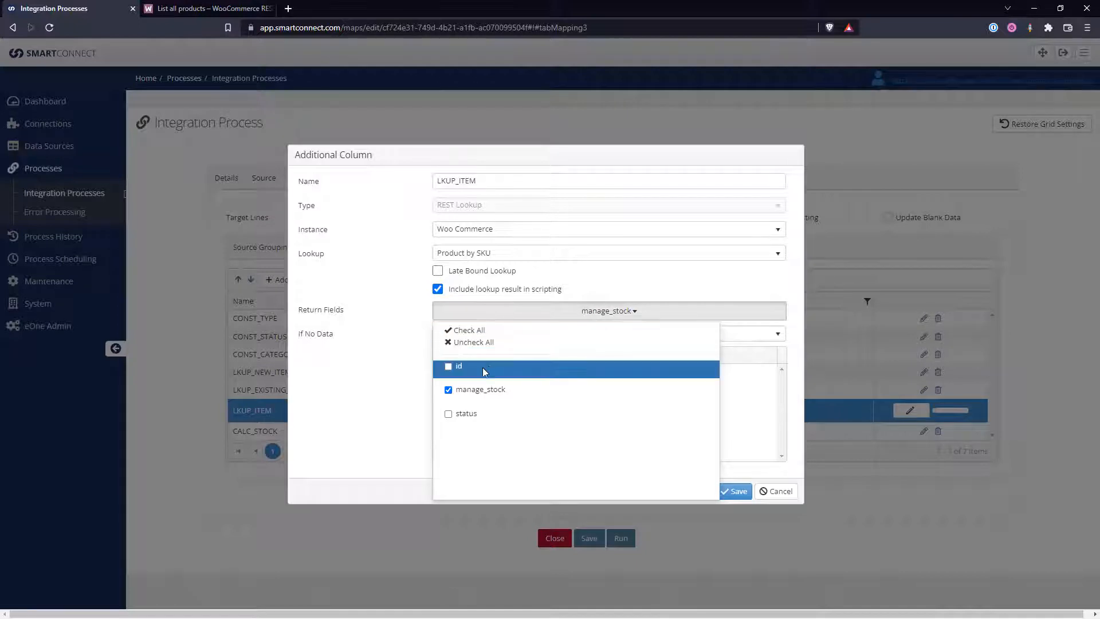
{"action": "left_click", "coordinate": [400, 371]}
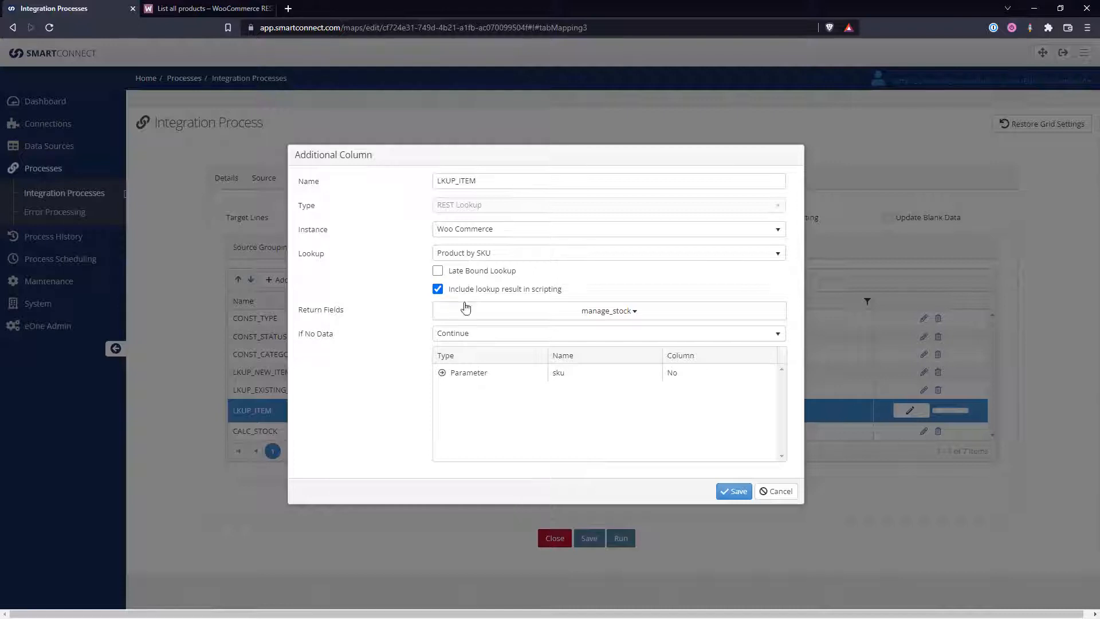
{"action": "left_click", "coordinate": [480, 337]}
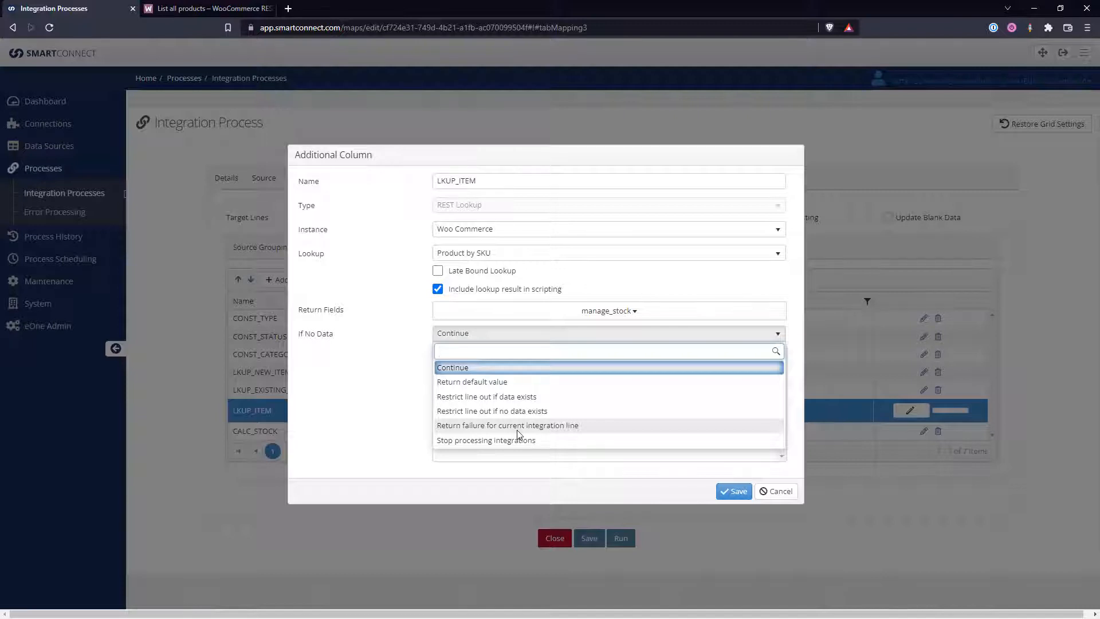
{"action": "left_click", "coordinate": [398, 421]}
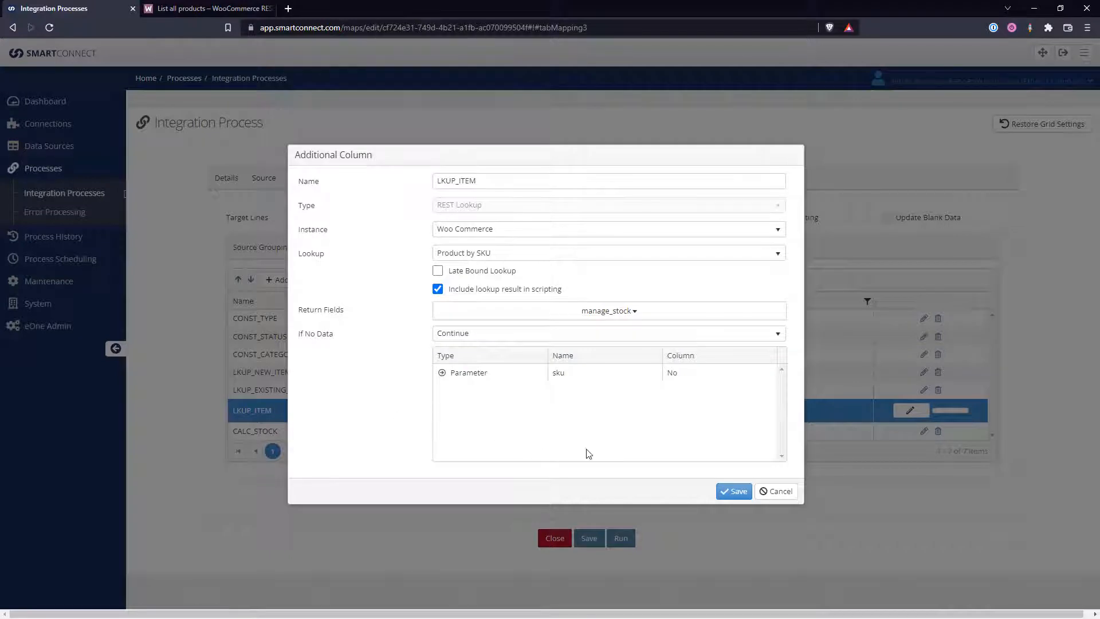
{"action": "left_click", "coordinate": [733, 491]}
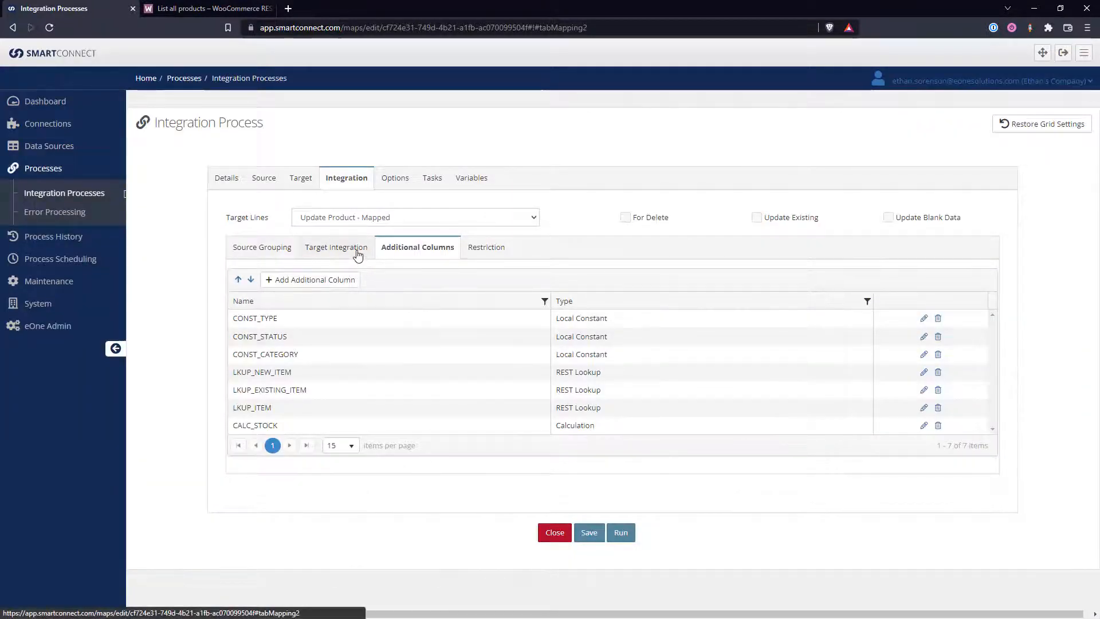
Check the manage_stock target field's REST Lookup mapping and its available lookup sources in the target integration
{"action": "left_click", "coordinate": [356, 253]}
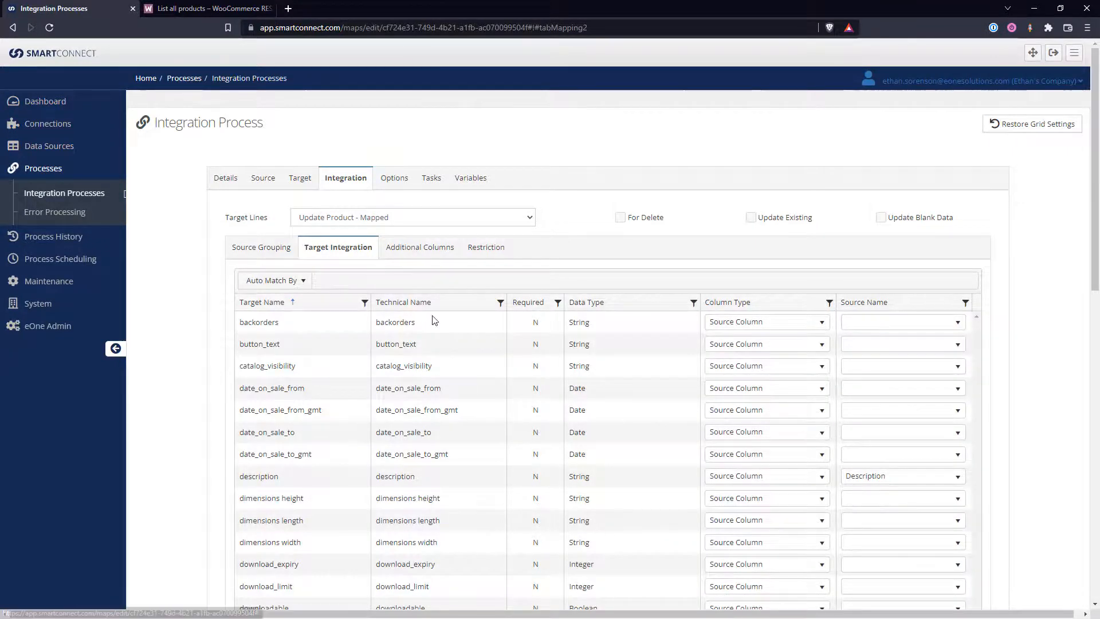
{"action": "scroll", "coordinate": [433, 321], "scroll_direction": "down", "scroll_amount": 4}
{"action": "scroll", "coordinate": [433, 321], "scroll_direction": "down", "scroll_amount": 3}
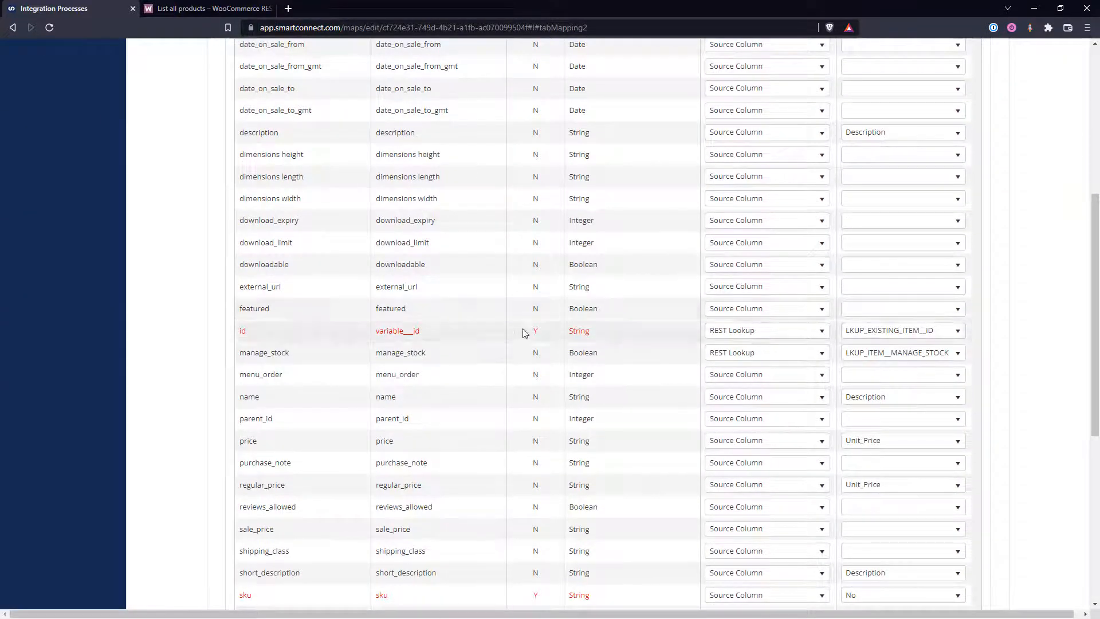
{"action": "left_click", "coordinate": [736, 355]}
{"action": "left_click", "coordinate": [874, 353]}
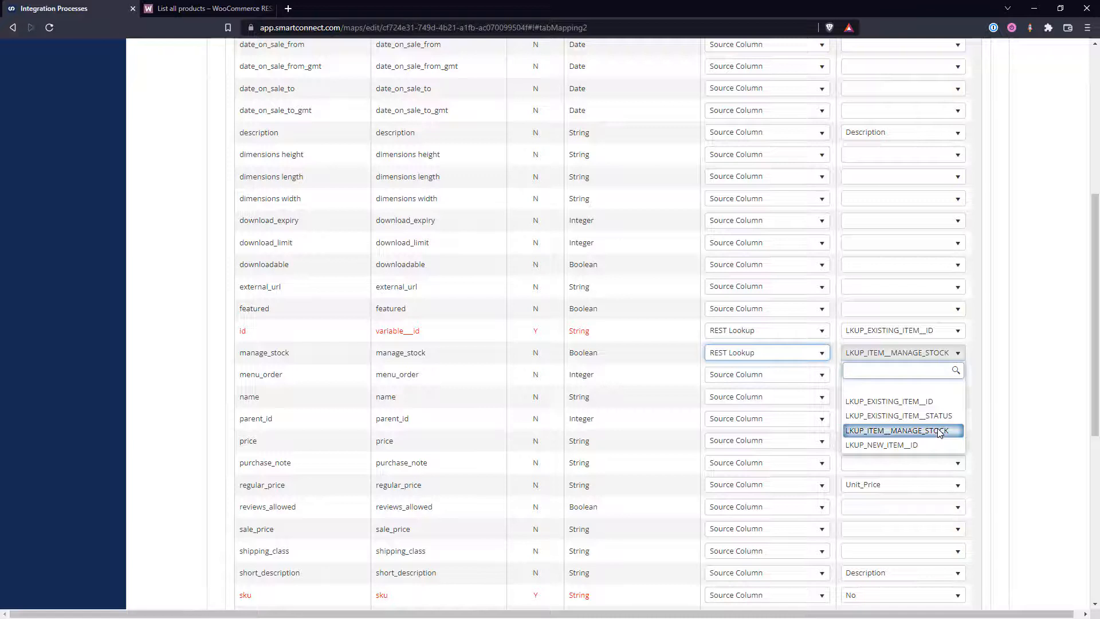
{"action": "left_click", "coordinate": [1036, 409]}
{"action": "scroll", "coordinate": [917, 385], "scroll_direction": "up", "scroll_amount": 7}
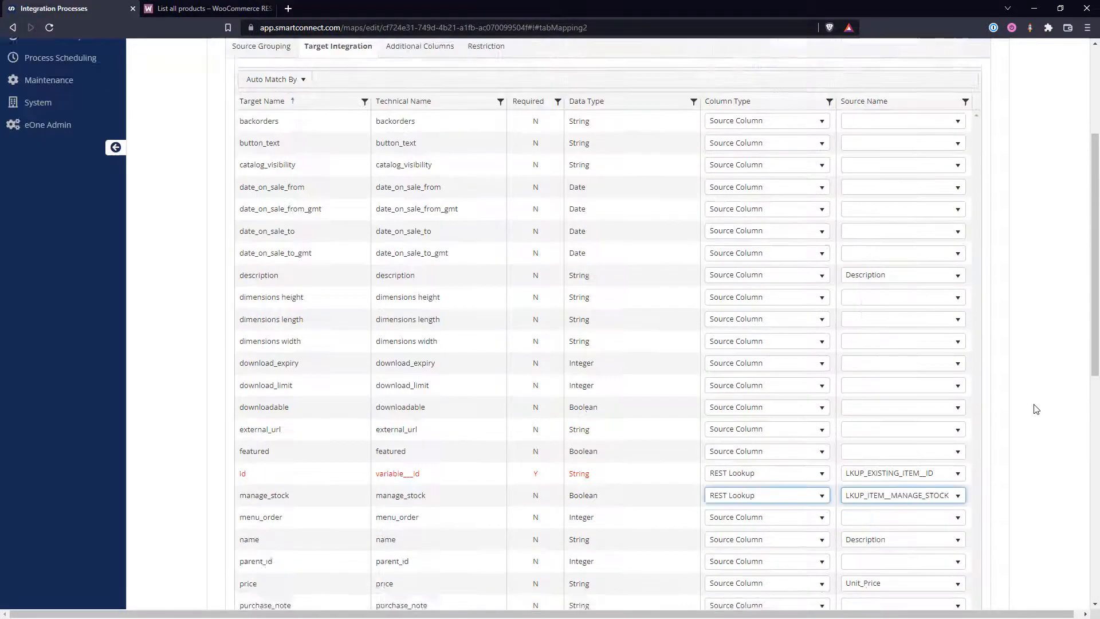
Open the CALC_STOCK calculation column from the additional columns to view its JavaScript code
{"action": "left_click", "coordinate": [420, 247]}
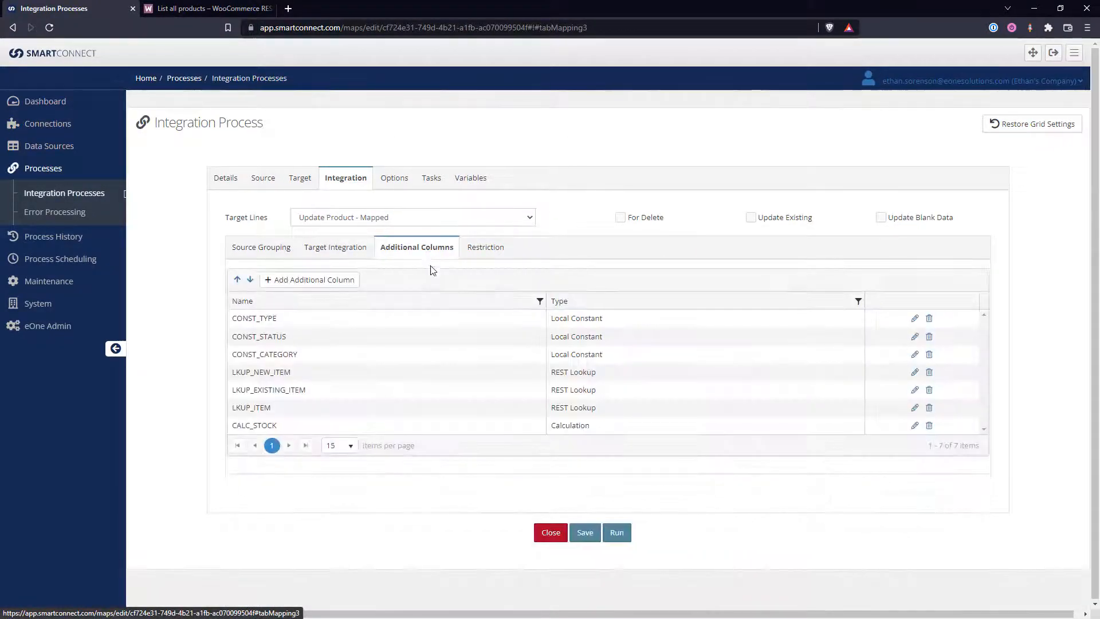
{"action": "left_click", "coordinate": [915, 425]}
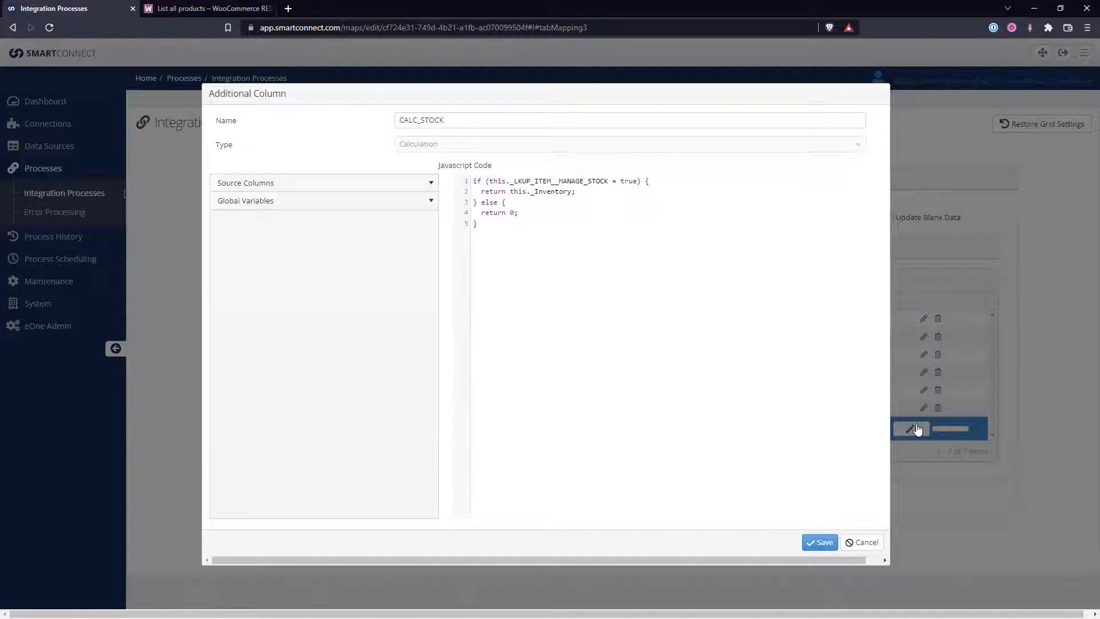
Close the CALC_STOCK column without saving and check the stock_quantity field's mapping in the target integration
{"action": "left_click", "coordinate": [868, 543]}
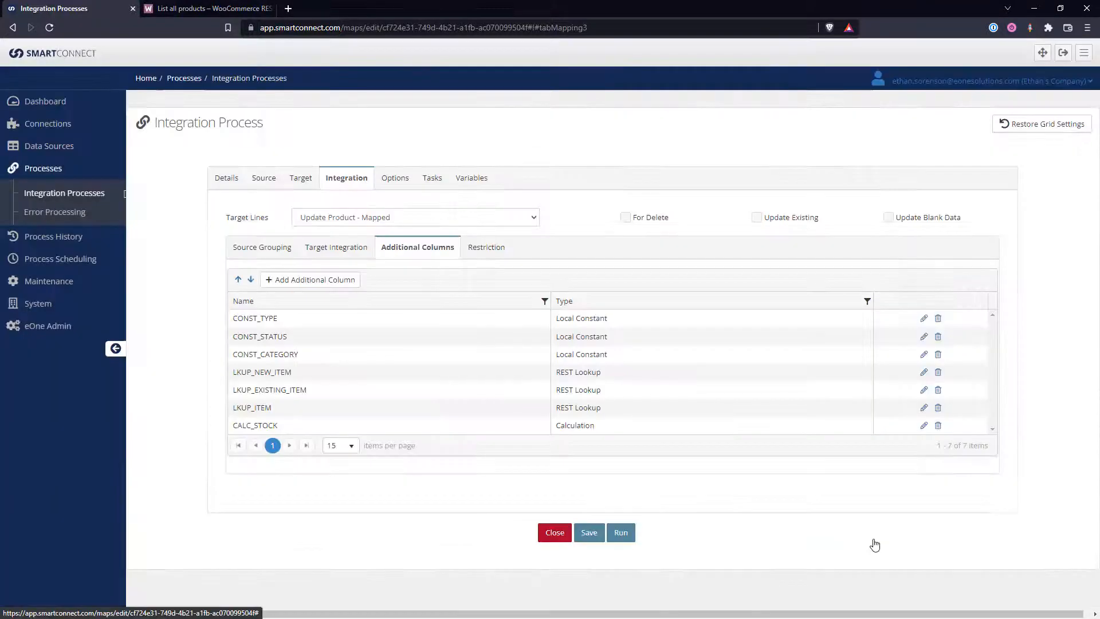
{"action": "left_click", "coordinate": [321, 247]}
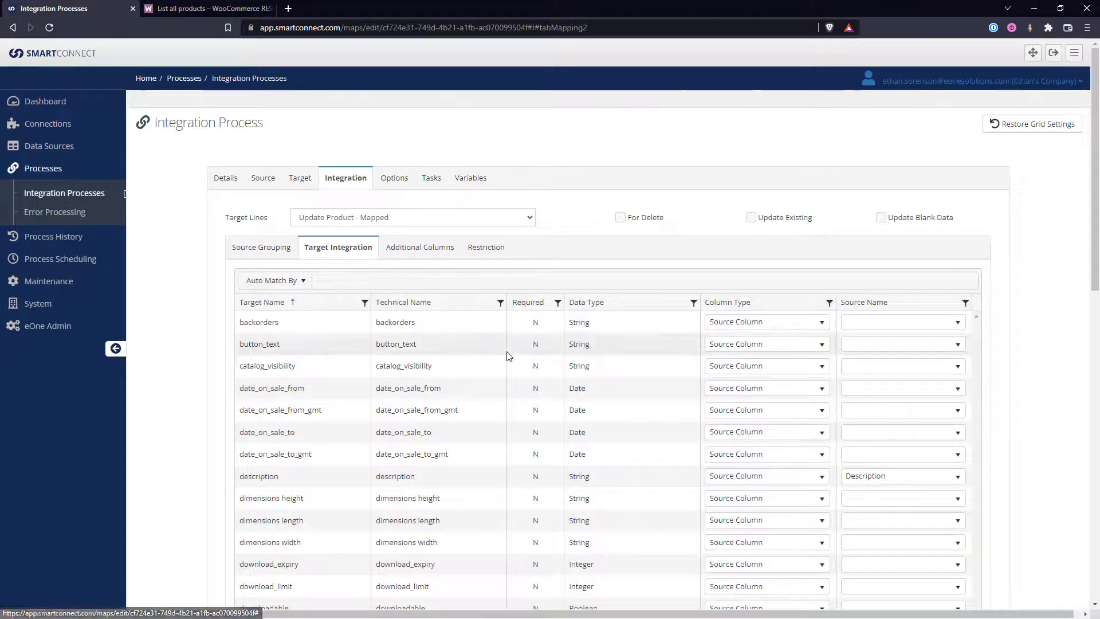
{"action": "scroll", "coordinate": [508, 355], "scroll_direction": "down", "scroll_amount": 7}
{"action": "scroll", "coordinate": [512, 360], "scroll_direction": "down", "scroll_amount": 2}
{"action": "scroll", "coordinate": [513, 361], "scroll_direction": "down", "scroll_amount": 2}
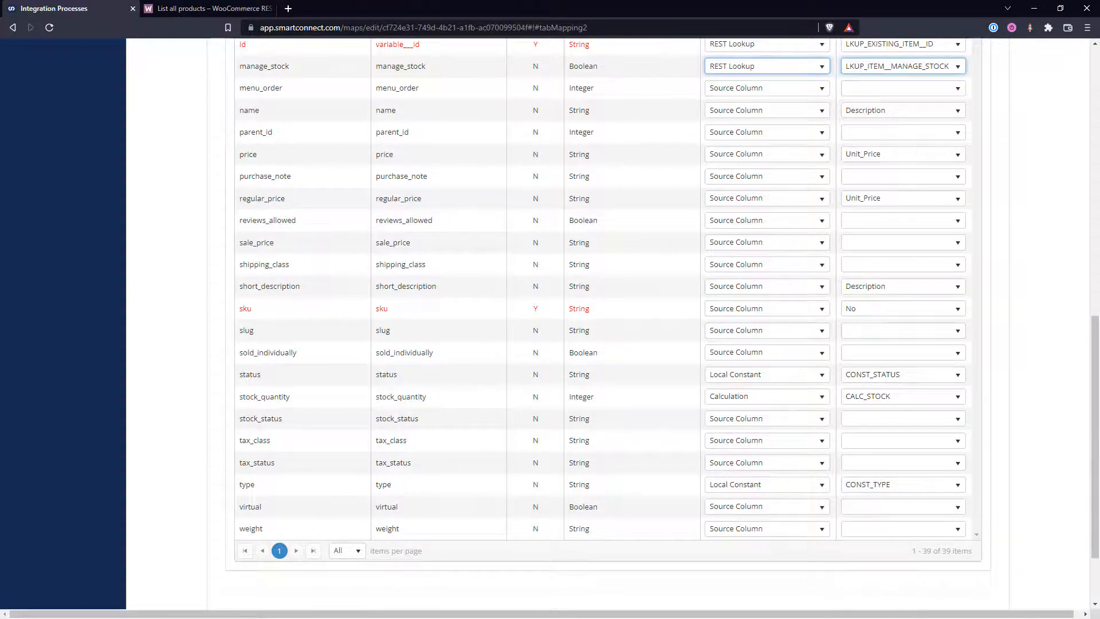
Switch to Visual Studio Code and compare manage_stock and stock_quantity in WooCommerce Output 1.json and WooCommerce Output 2.json
{"action": "key", "text": "alt+Tab"}
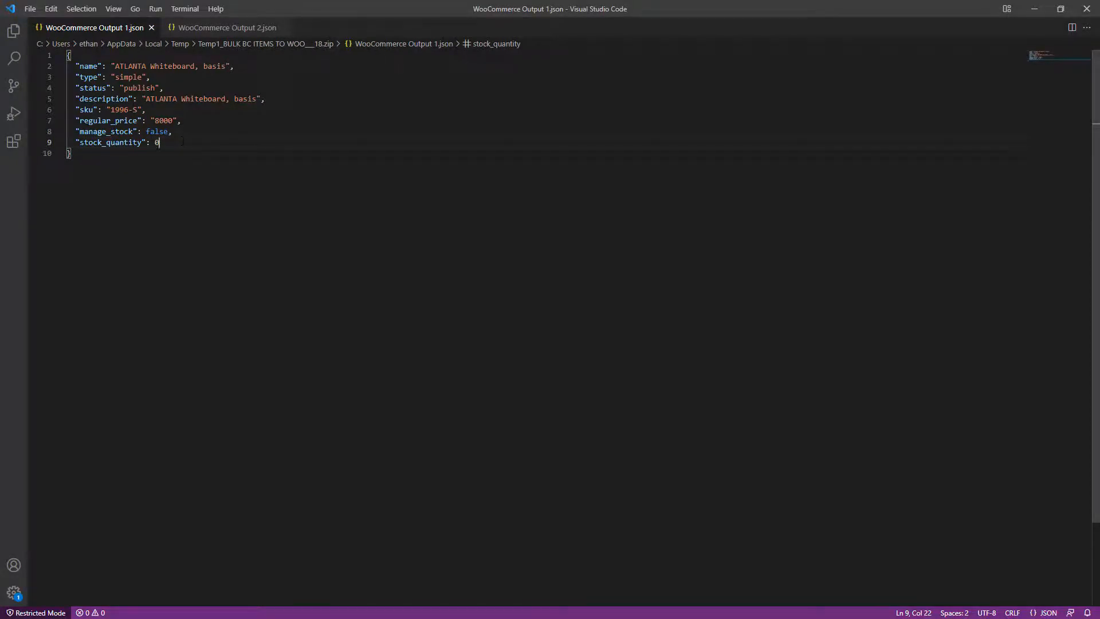
{"action": "left_click", "coordinate": [218, 28]}
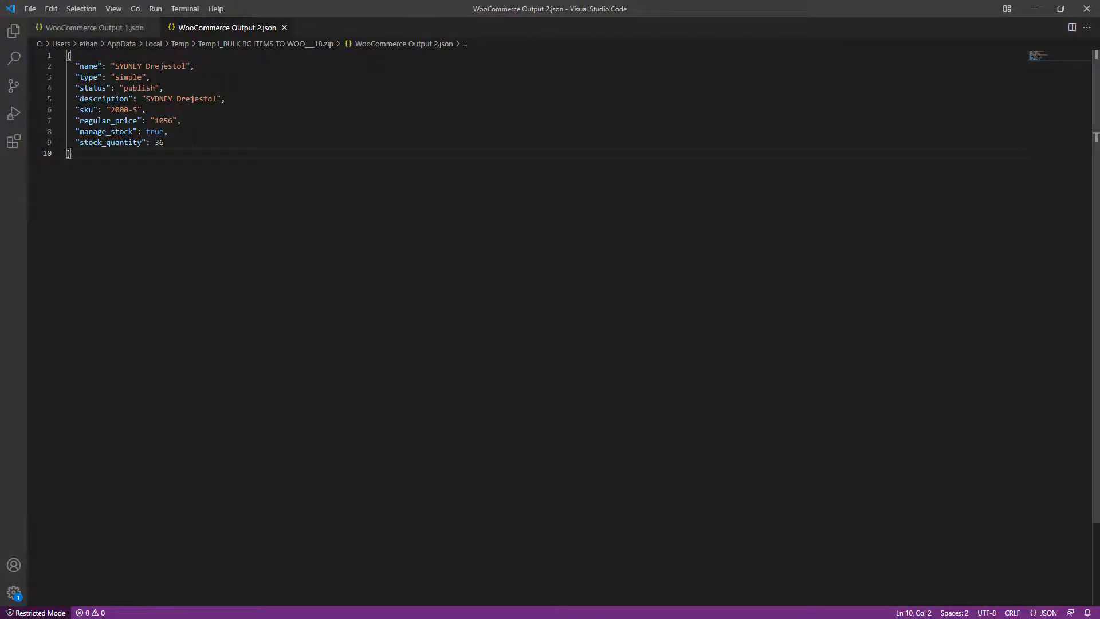
{"action": "left_click", "coordinate": [199, 143]}
{"action": "left_click", "coordinate": [206, 132]}
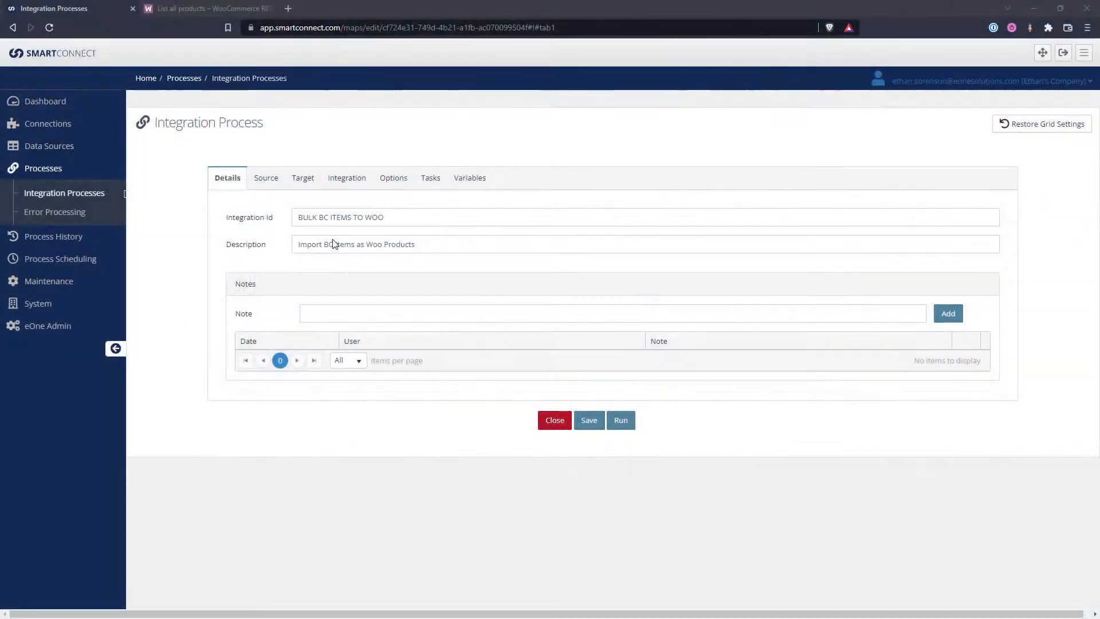
Review the Update Product and Create Product target lines in the integration's WooCommerce target settings
{"action": "left_click", "coordinate": [295, 179]}
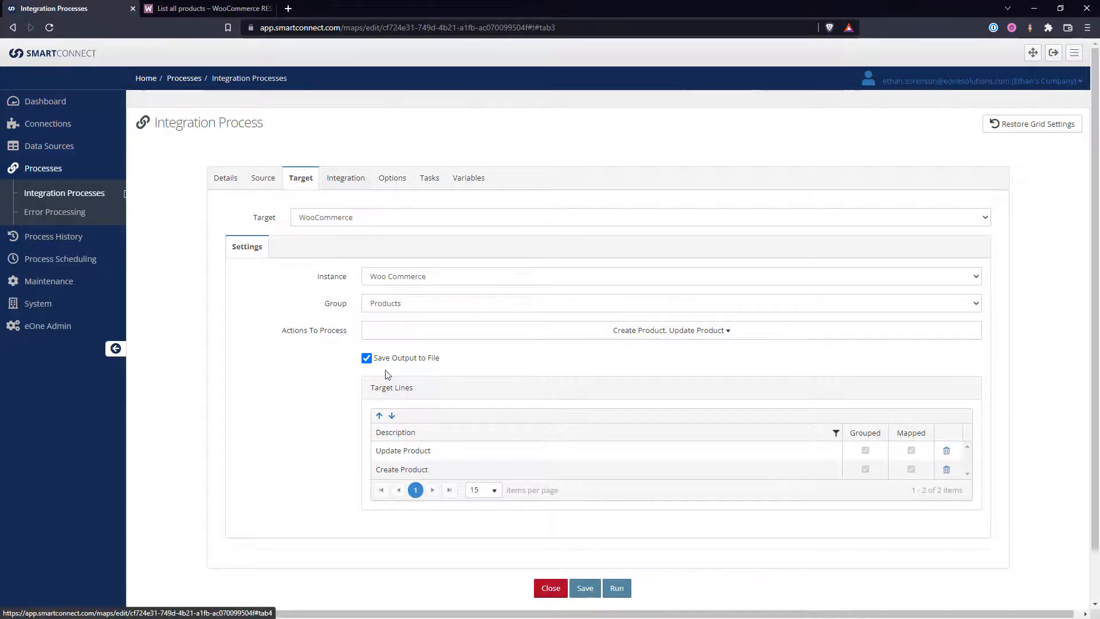
{"action": "left_click", "coordinate": [416, 451]}
{"action": "left_click", "coordinate": [416, 468]}
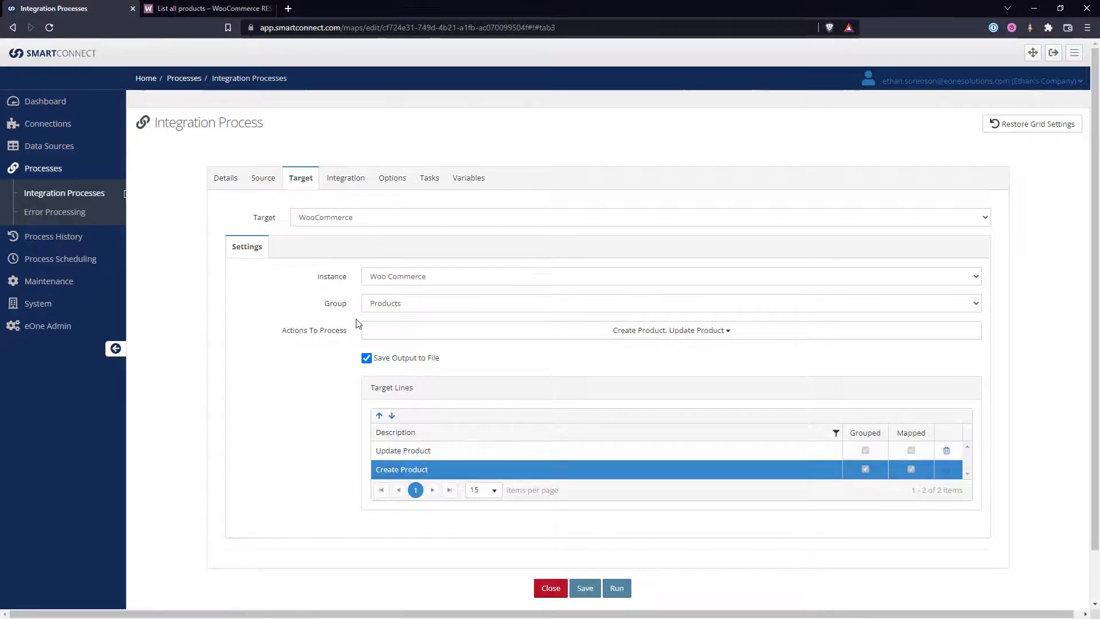
Examine the restriction JavaScript code of the Update Product target line
{"action": "left_click", "coordinate": [344, 178]}
{"action": "left_click", "coordinate": [469, 251]}
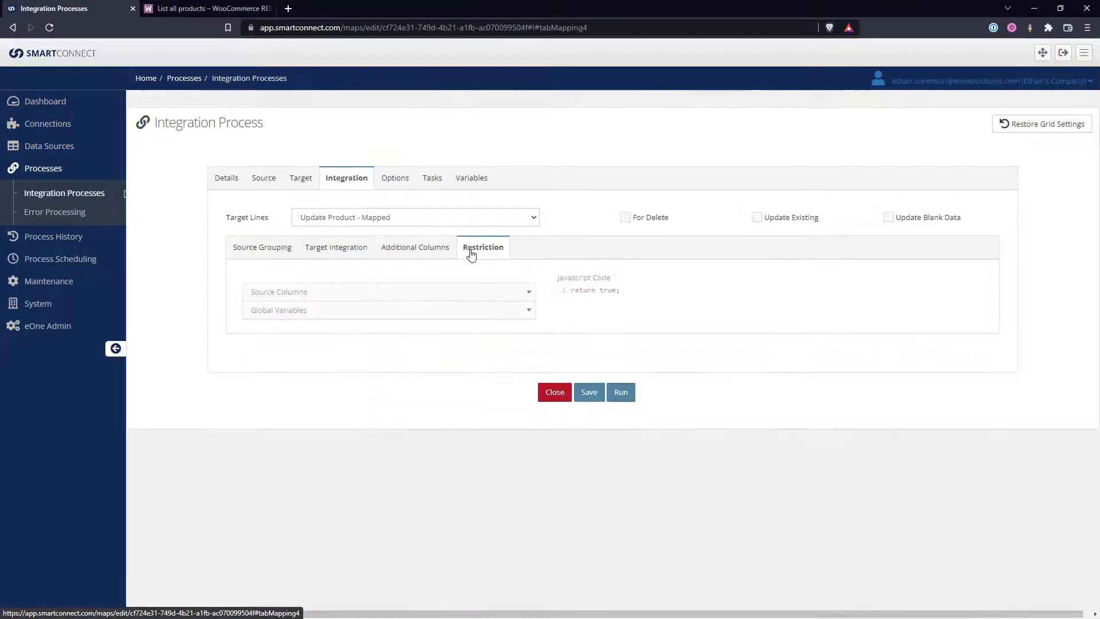
{"action": "left_click_drag", "start_coordinate": [626, 290], "coordinate": [566, 291]}
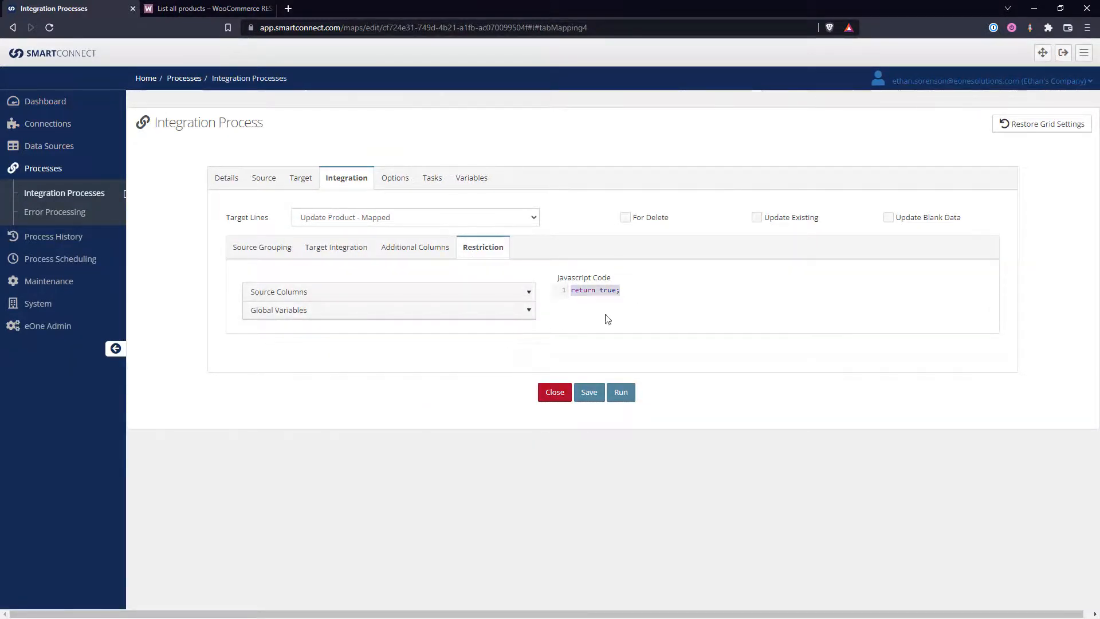
{"action": "left_click", "coordinate": [617, 291]}
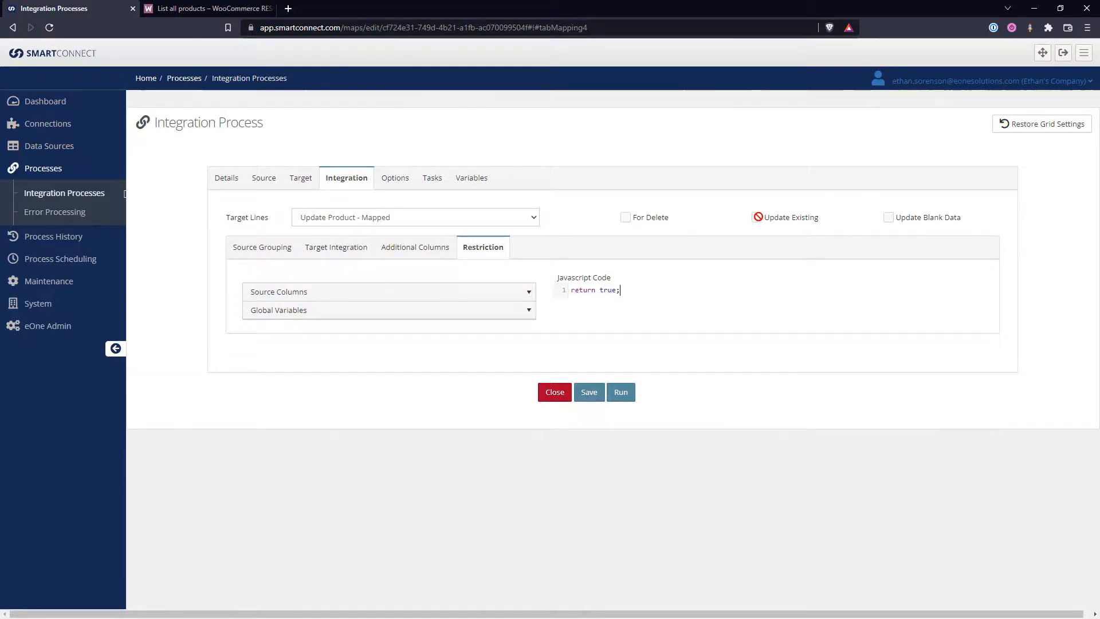
Inspect the LKUP_NEW_ITEM additional column and its If No Data choices, and close it without saving
{"action": "left_click", "coordinate": [417, 247]}
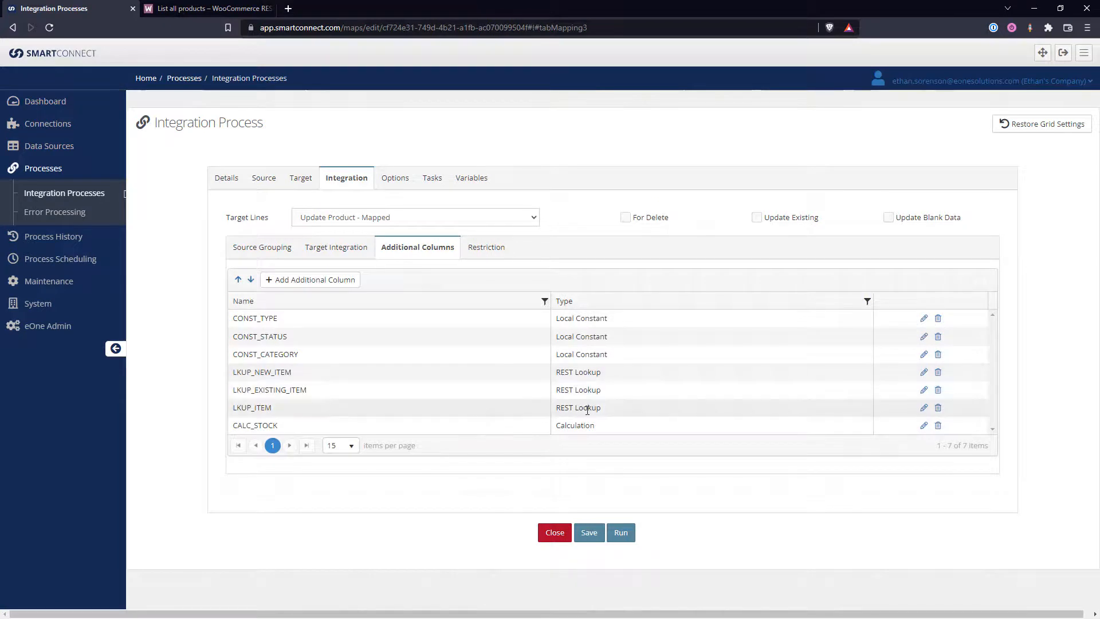
{"action": "left_click", "coordinate": [476, 375]}
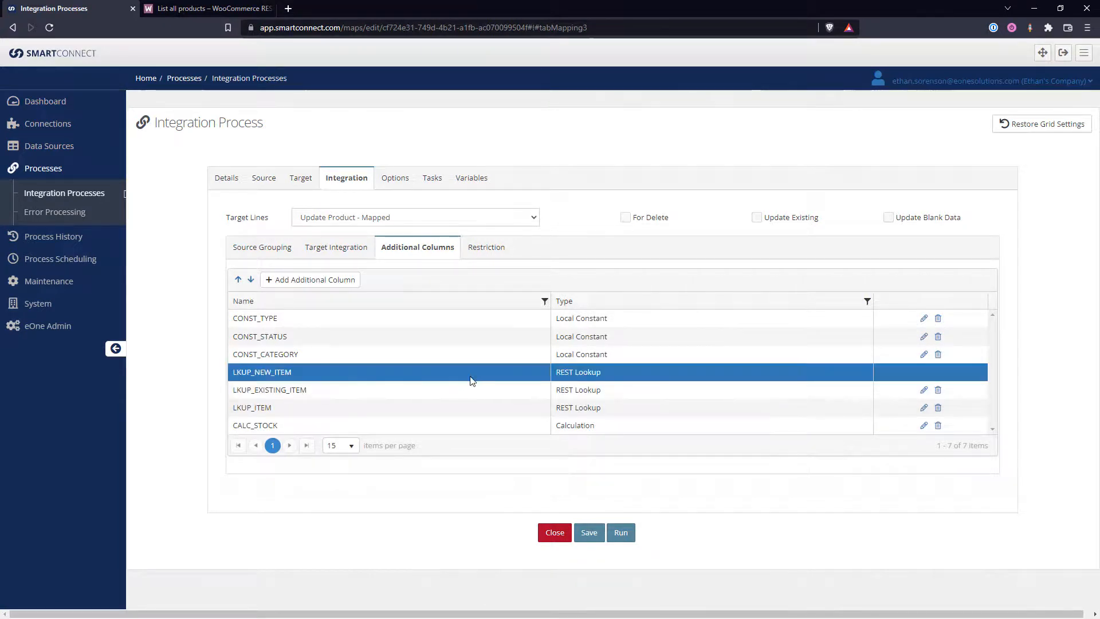
{"action": "left_click", "coordinate": [461, 392]}
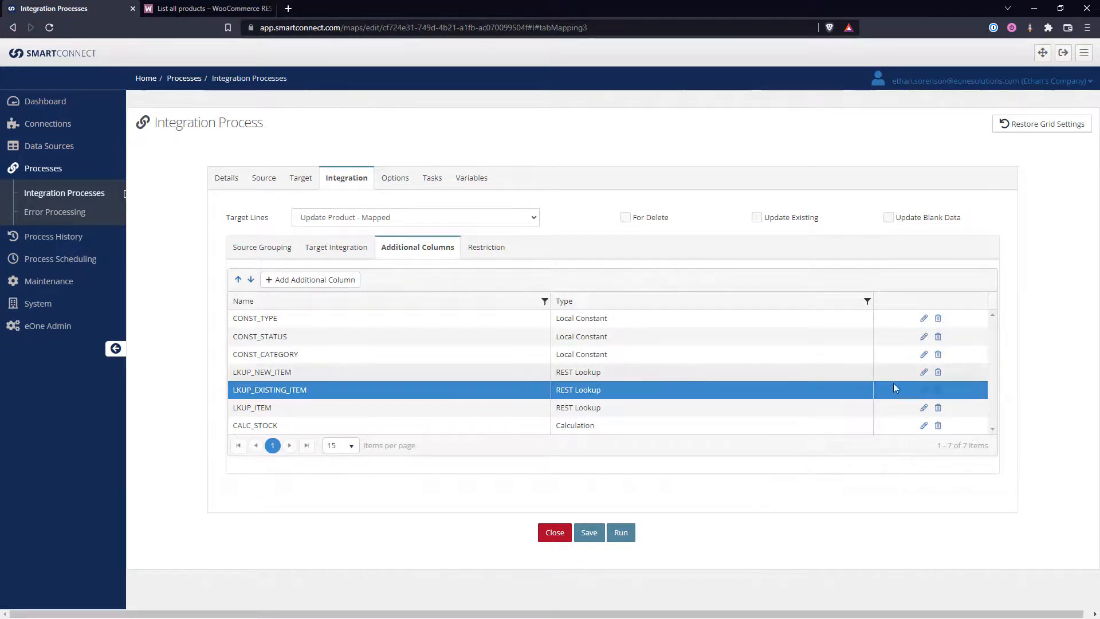
{"action": "left_click", "coordinate": [924, 373]}
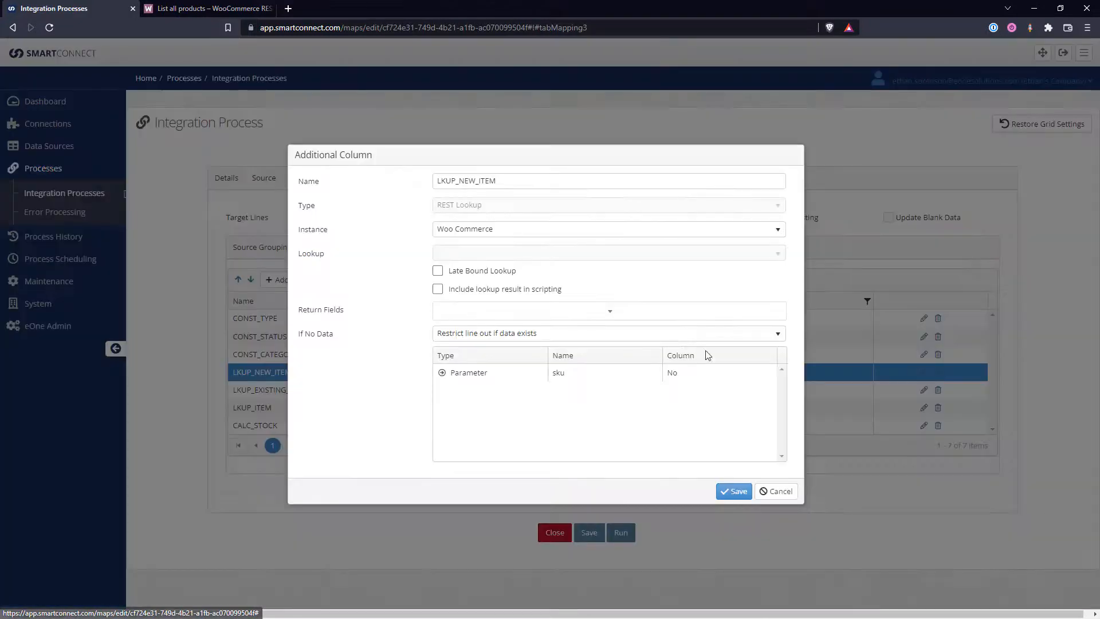
{"action": "left_click", "coordinate": [573, 334]}
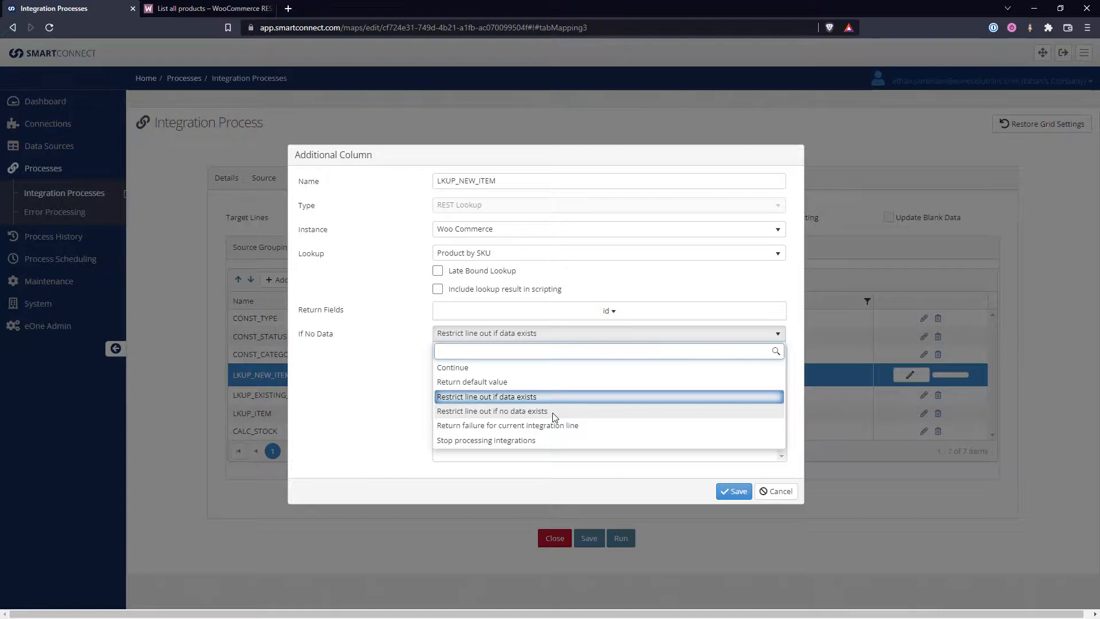
{"action": "left_click", "coordinate": [377, 418]}
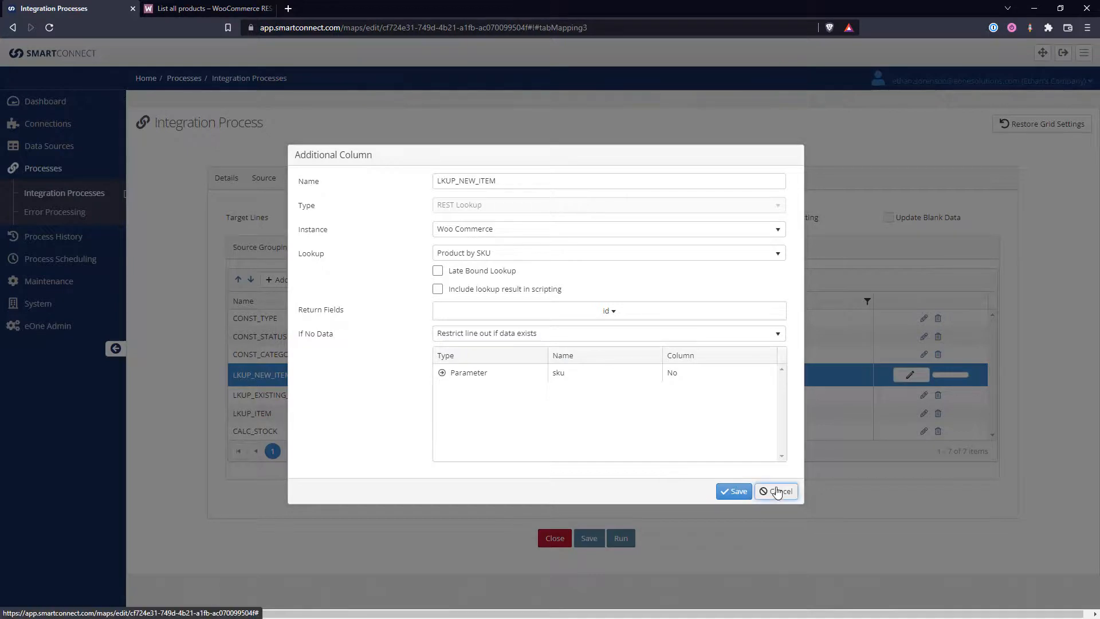
{"action": "left_click", "coordinate": [776, 491]}
Inspect the If No Data setting of the LKUP_EXISTING_ITEM additional column and close it without saving
{"action": "left_click", "coordinate": [792, 393]}
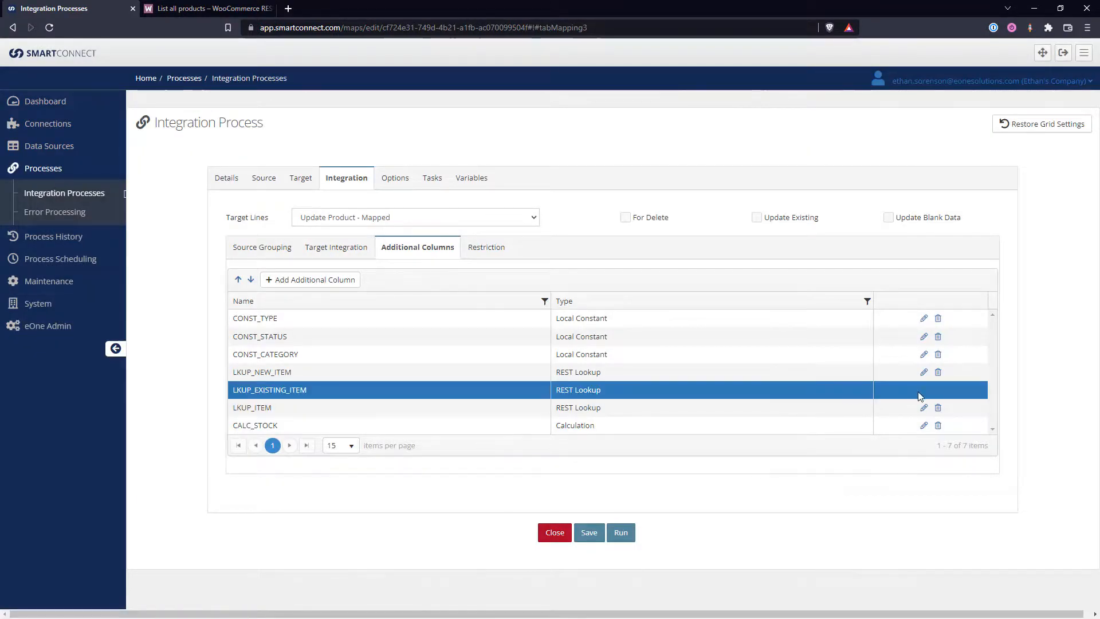
{"action": "left_click", "coordinate": [923, 391]}
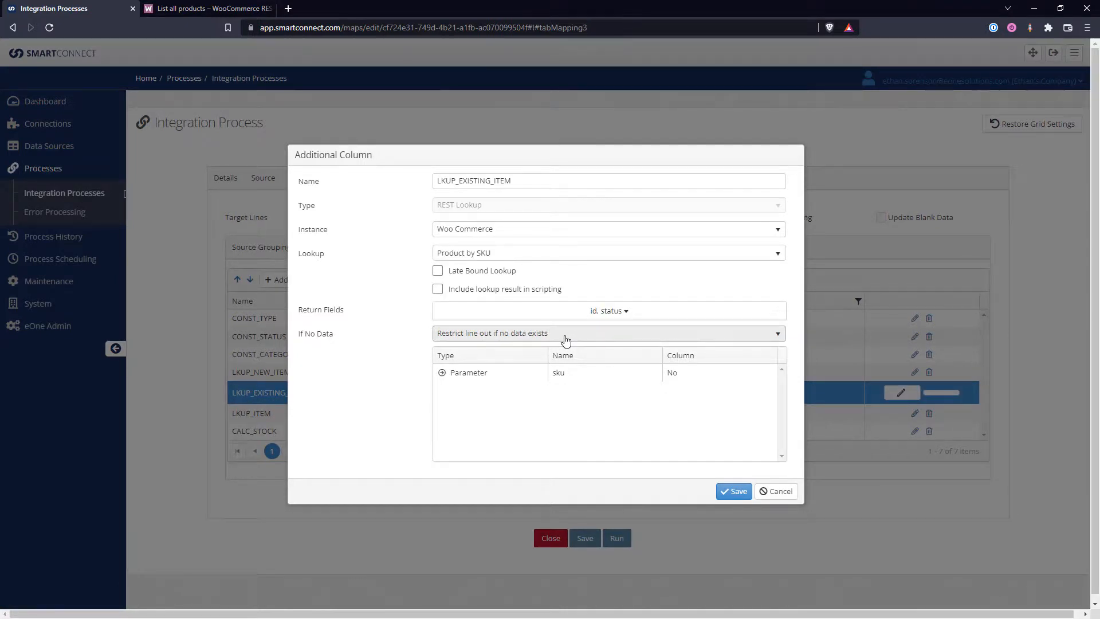
{"action": "left_click", "coordinate": [768, 494]}
Check the required id field's REST Lookup mapping in the Update Product target integration
{"action": "left_click", "coordinate": [347, 252]}
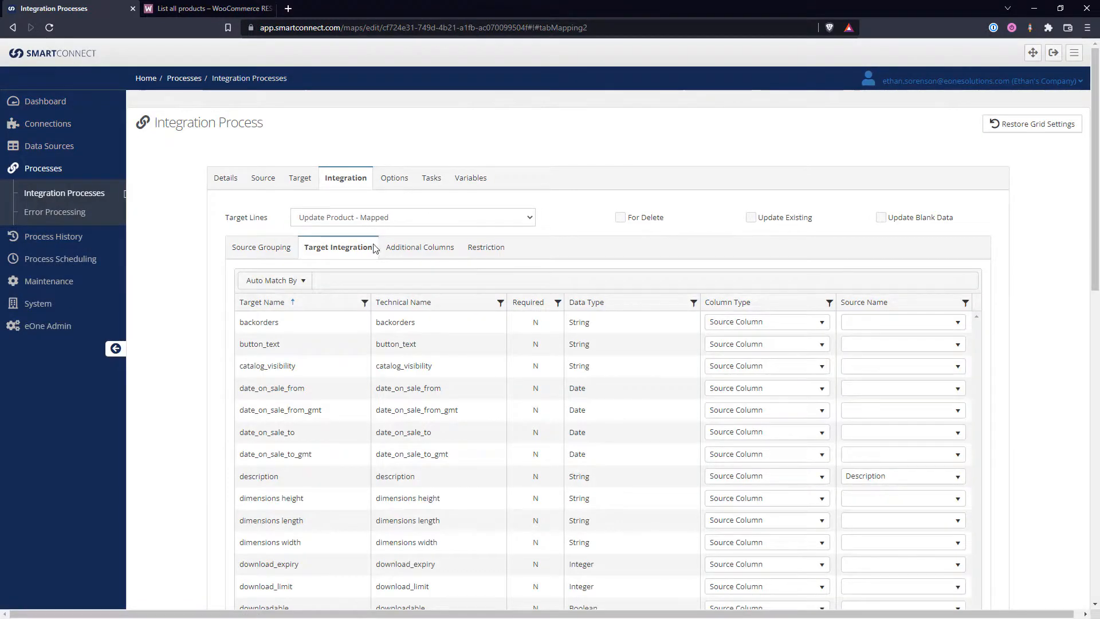
{"action": "scroll", "coordinate": [426, 405], "scroll_direction": "down", "scroll_amount": 1}
{"action": "scroll", "coordinate": [426, 405], "scroll_direction": "down", "scroll_amount": 5}
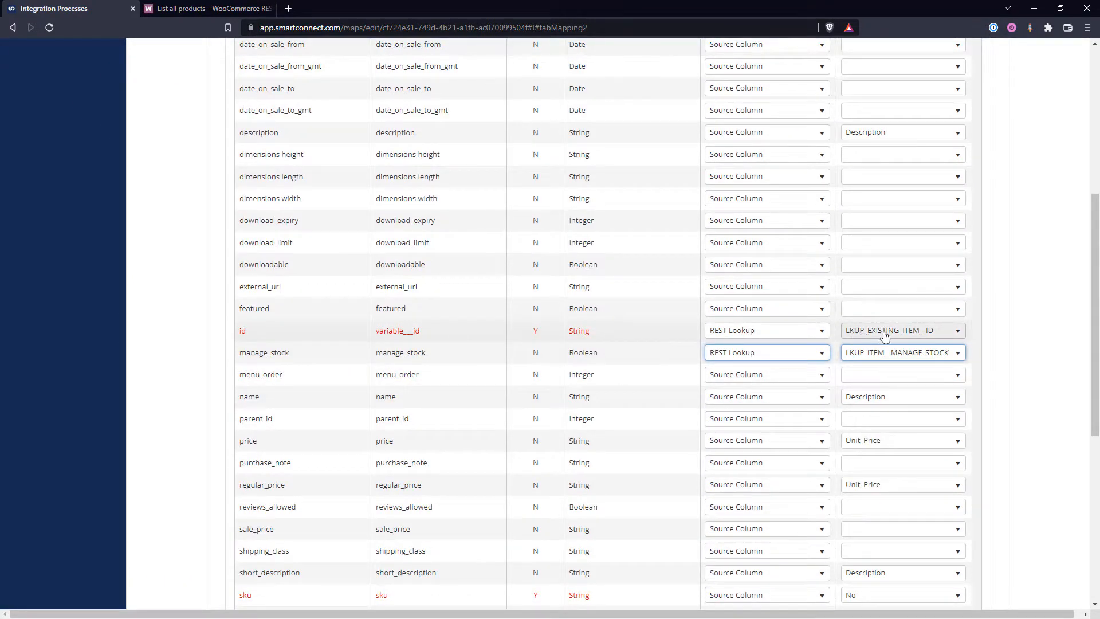
{"action": "scroll", "coordinate": [885, 336], "scroll_direction": "up", "scroll_amount": 6}
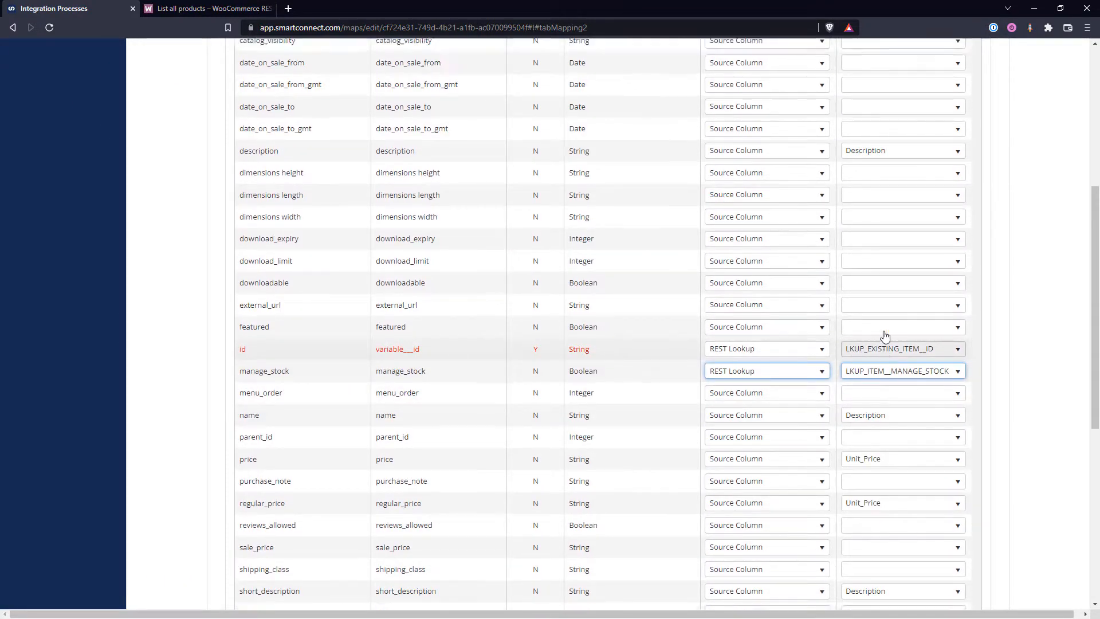
Switch to the Create Product - Mapped target line, check its id field mapping and view its restriction code
{"action": "left_click", "coordinate": [409, 220]}
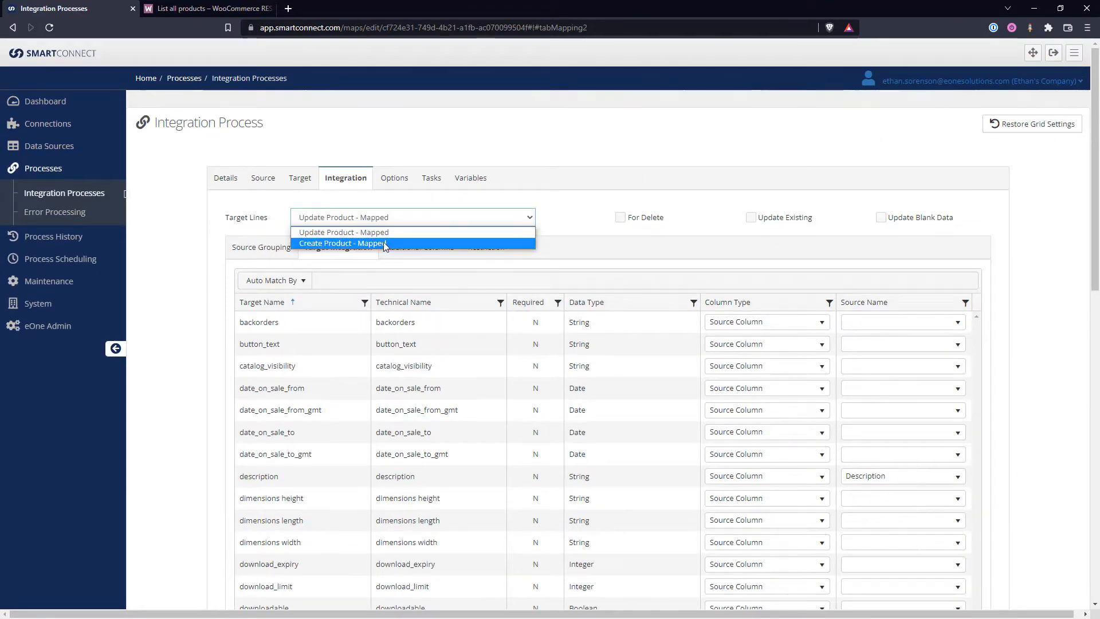
{"action": "left_click", "coordinate": [390, 262]}
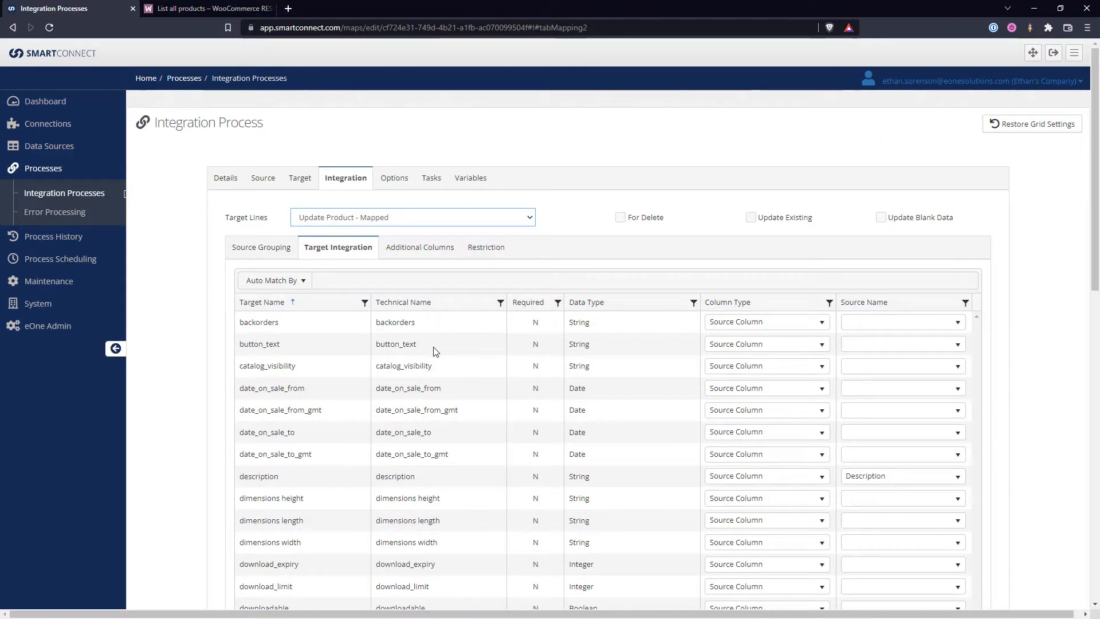
{"action": "scroll", "coordinate": [434, 351], "scroll_direction": "down", "scroll_amount": 5}
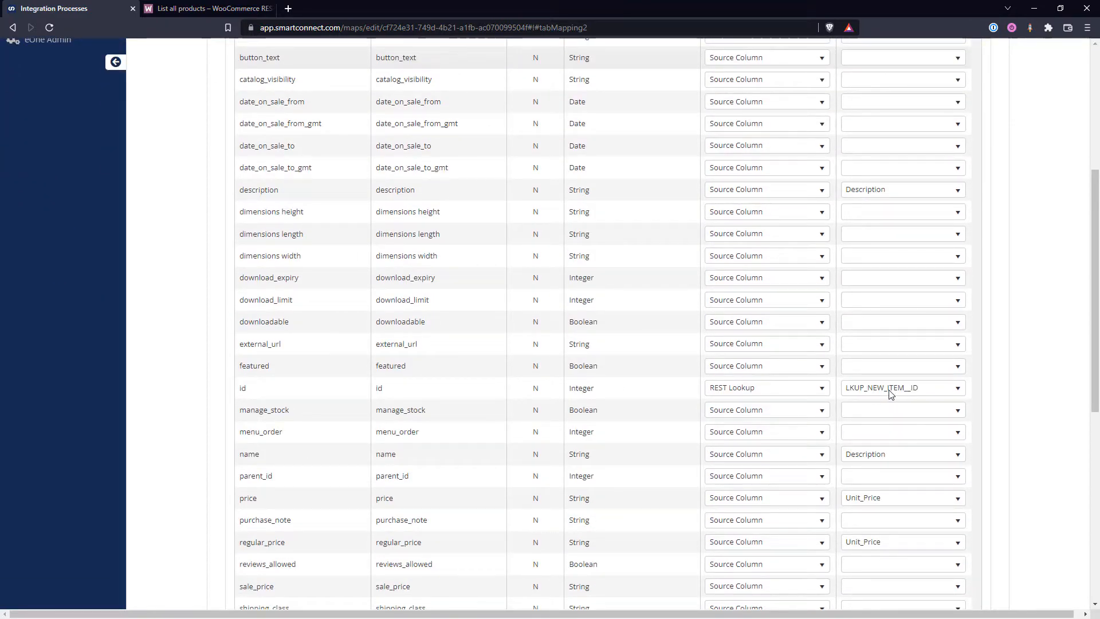
{"action": "scroll", "coordinate": [889, 393], "scroll_direction": "up", "scroll_amount": 3}
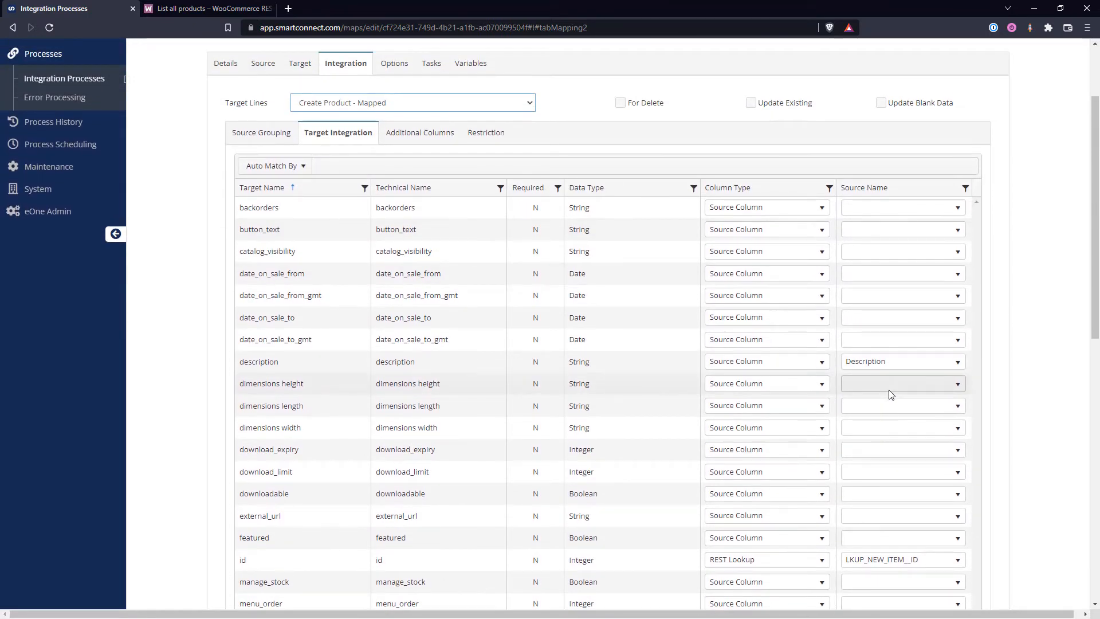
{"action": "left_click", "coordinate": [491, 139]}
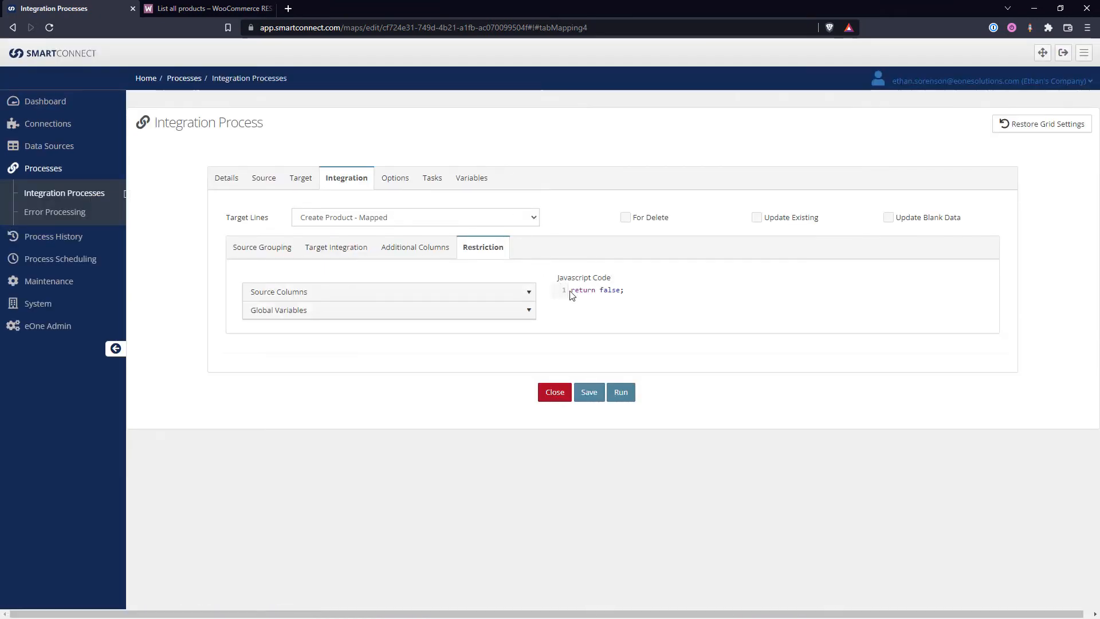